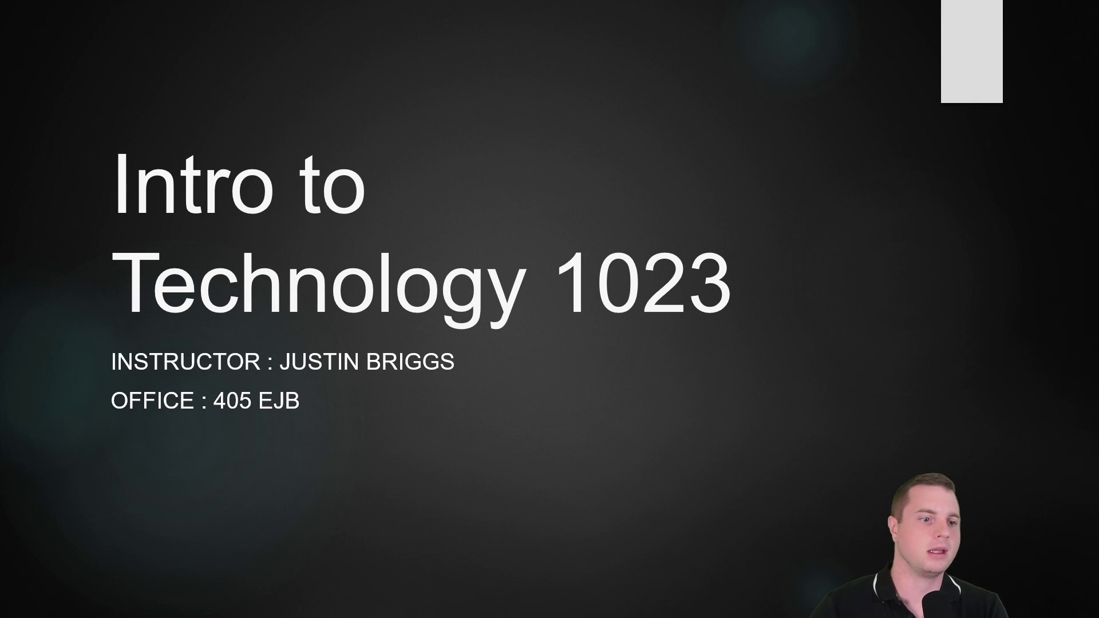
Step: Advance the slide show to the Tentative Course Layout slide and exit to Normal view
{"action": "key", "text": "Right"}
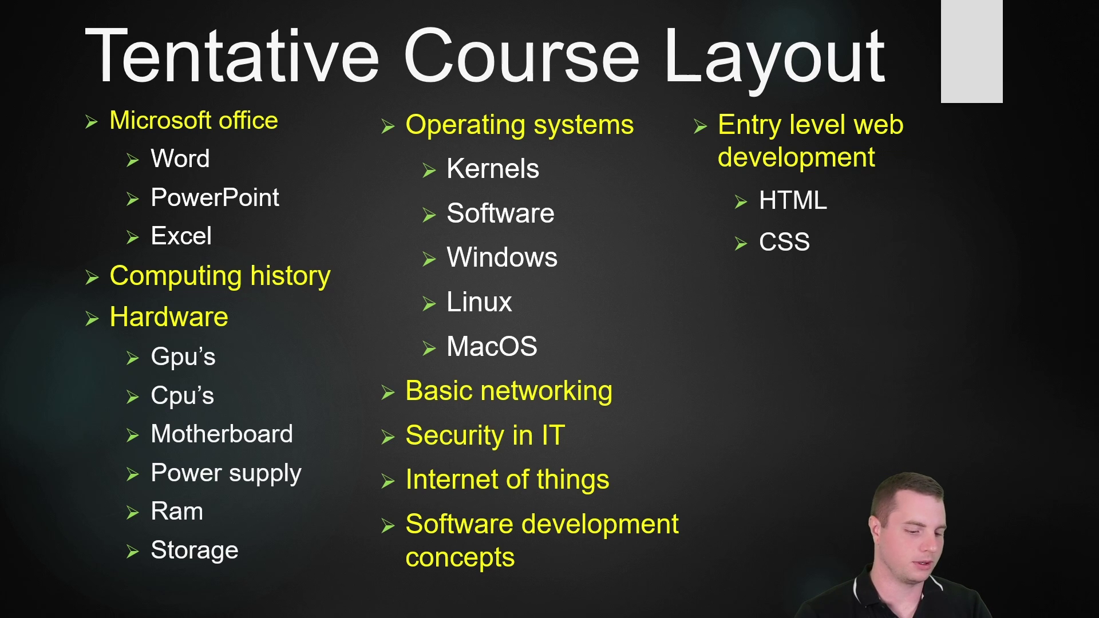
{"action": "key", "text": "Escape"}
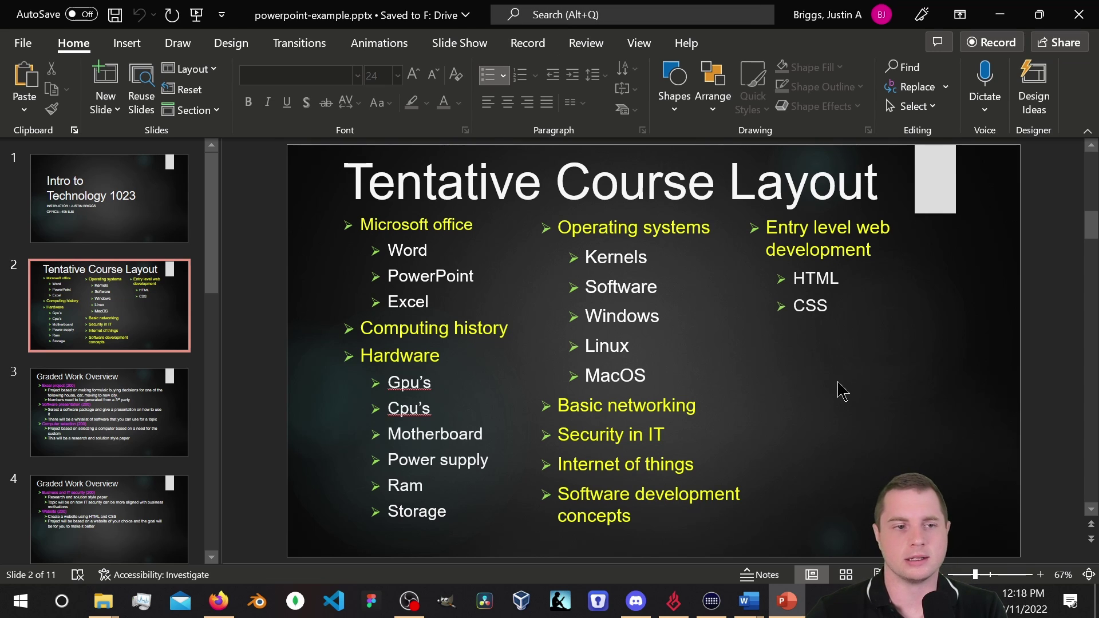
Step: Draw a new text box below CSS in the right column with the Insert tab's Text Box tool
{"action": "left_click", "coordinate": [127, 43]}
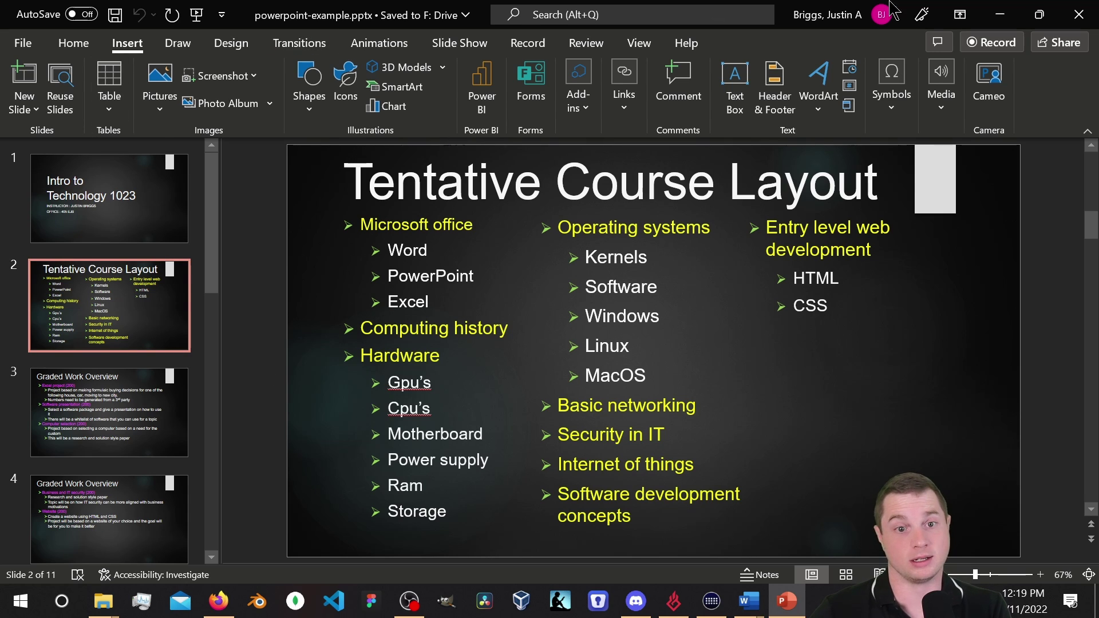
{"action": "left_click", "coordinate": [734, 72]}
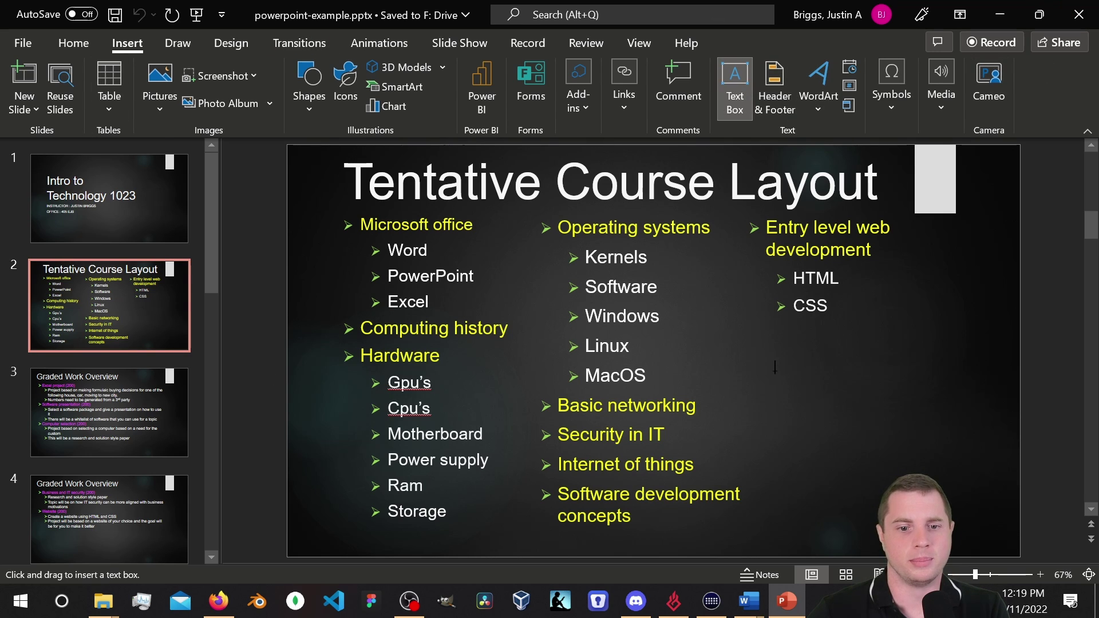
{"action": "left_click_drag", "start_coordinate": [752, 336], "coordinate": [924, 532]}
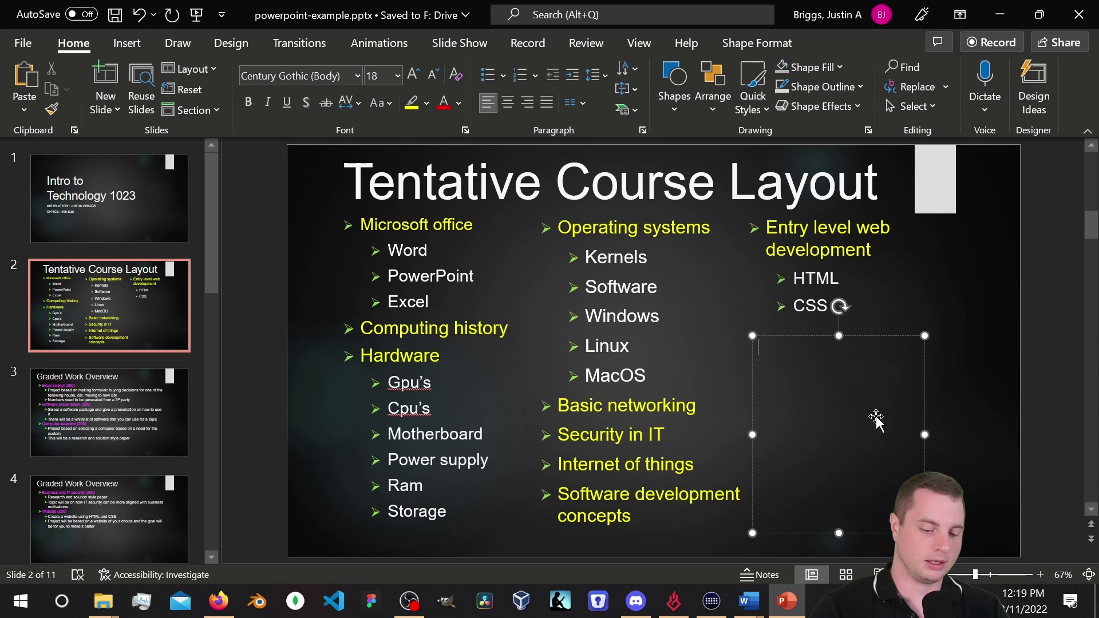
Step: Enter 'Test topic' in the new text box and give it an arrow bullet
{"action": "type", "text": "Test "}
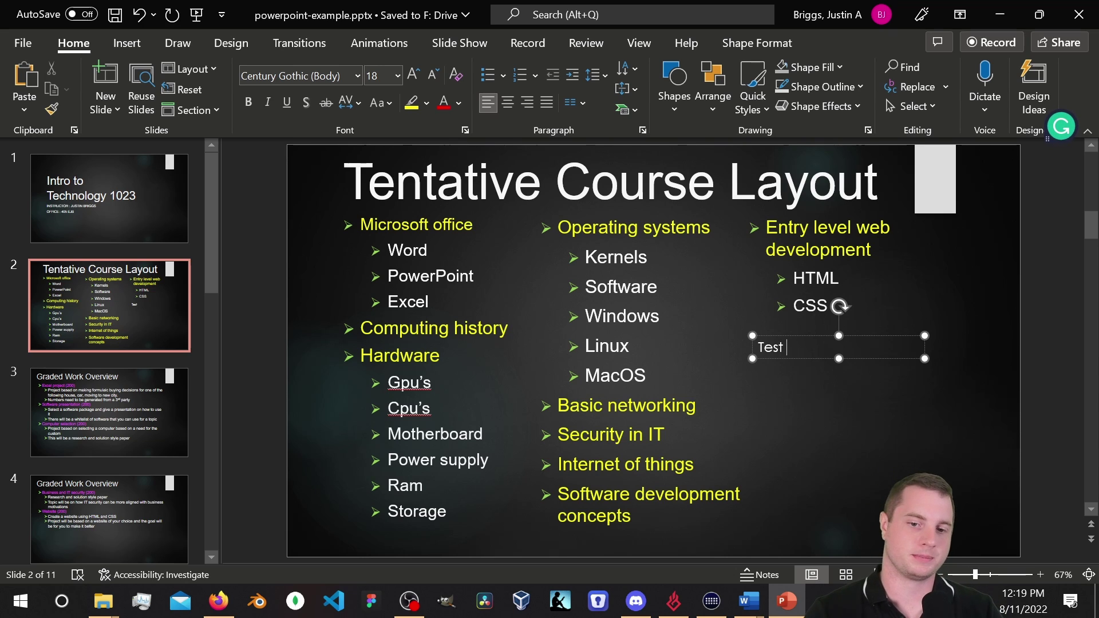
{"action": "type", "text": "topic"}
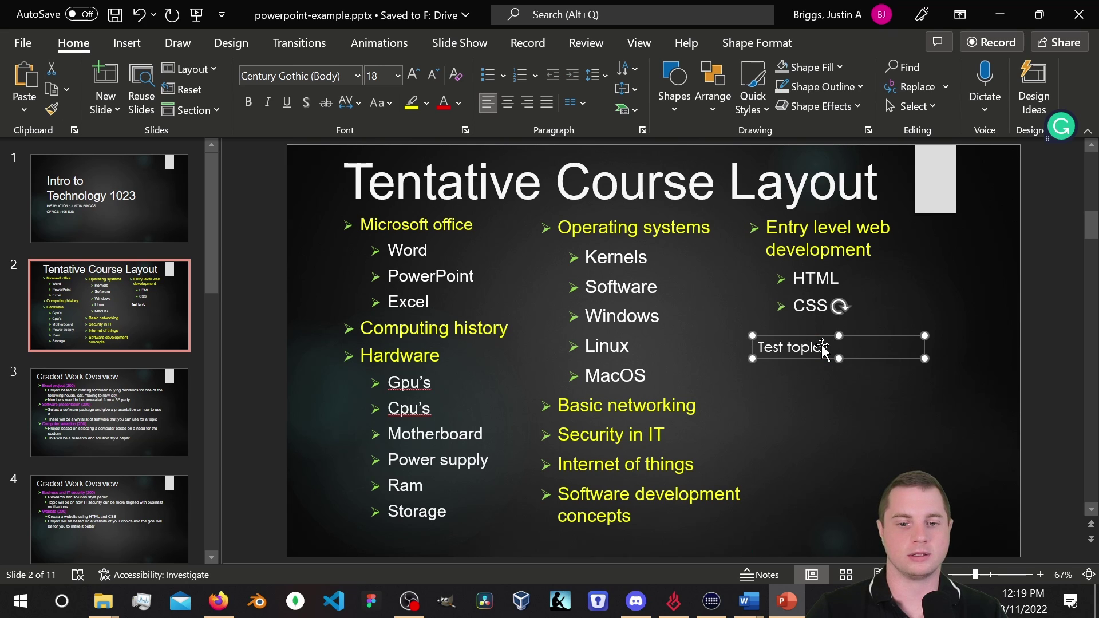
{"action": "left_click_drag", "start_coordinate": [819, 347], "coordinate": [768, 348]}
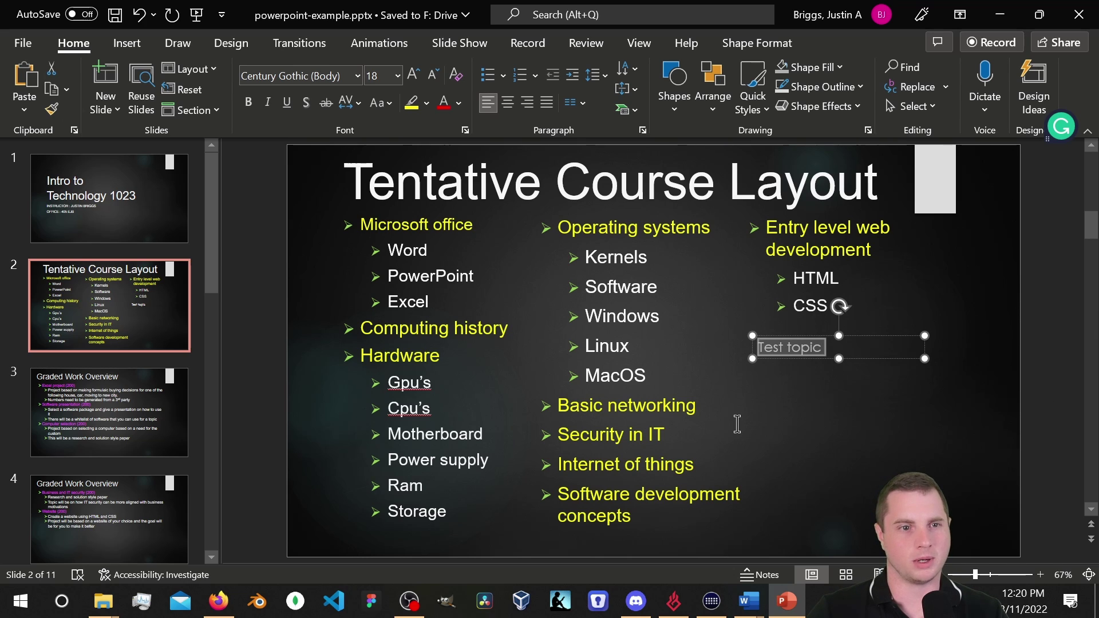
{"action": "left_click", "coordinate": [504, 76]}
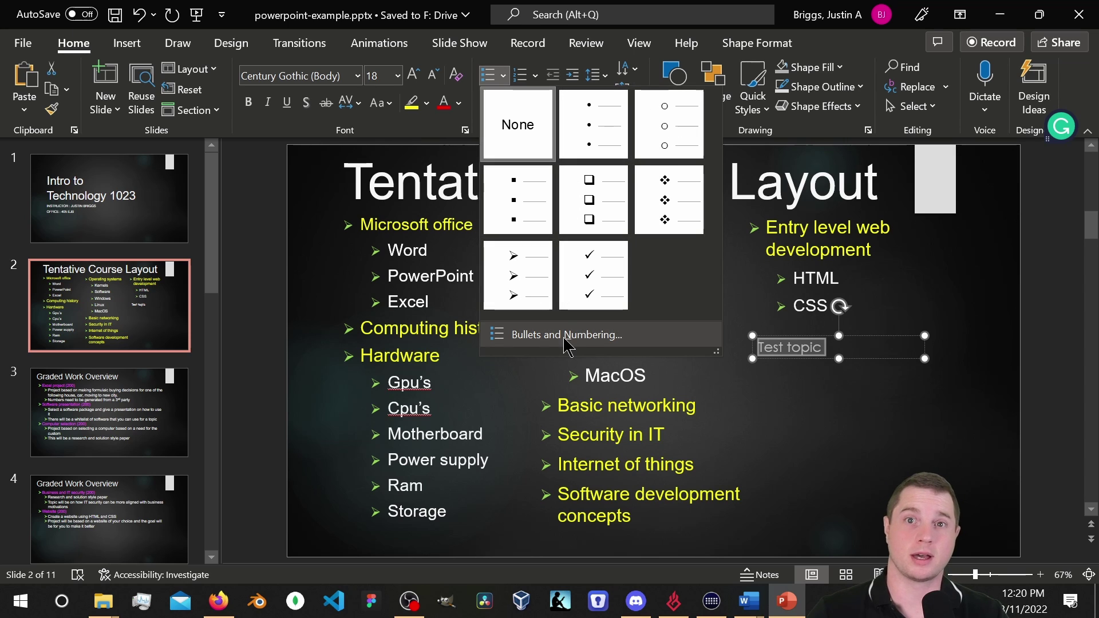
{"action": "left_click", "coordinate": [523, 289]}
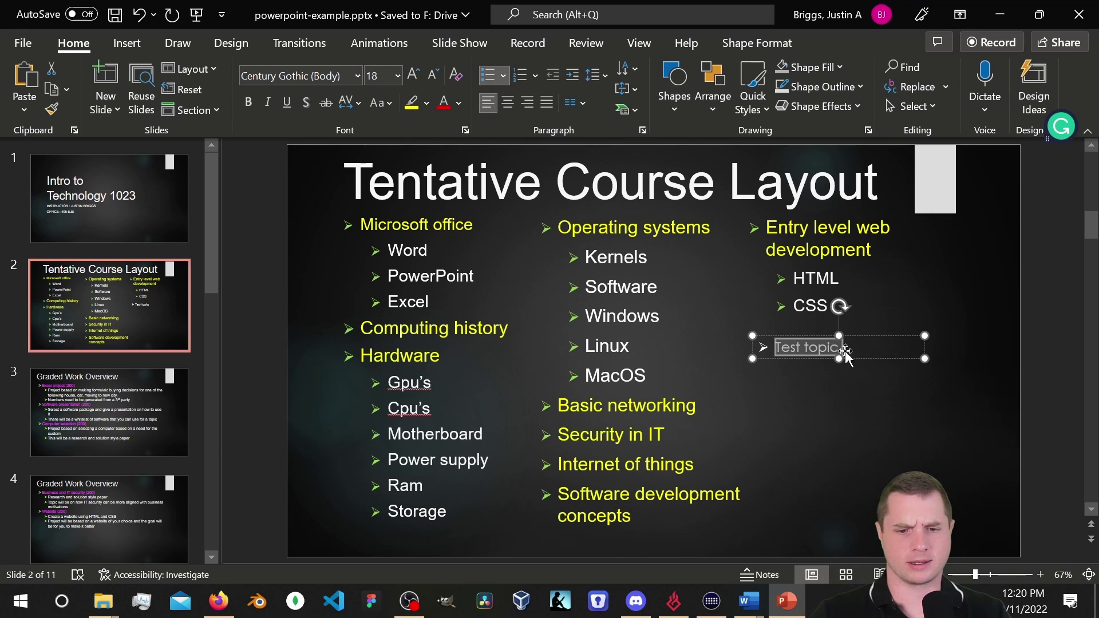
Step: Add indented sub-items Test 1, Test 2 and Test 3 under Test topic, then select the list
{"action": "left_click", "coordinate": [845, 348]}
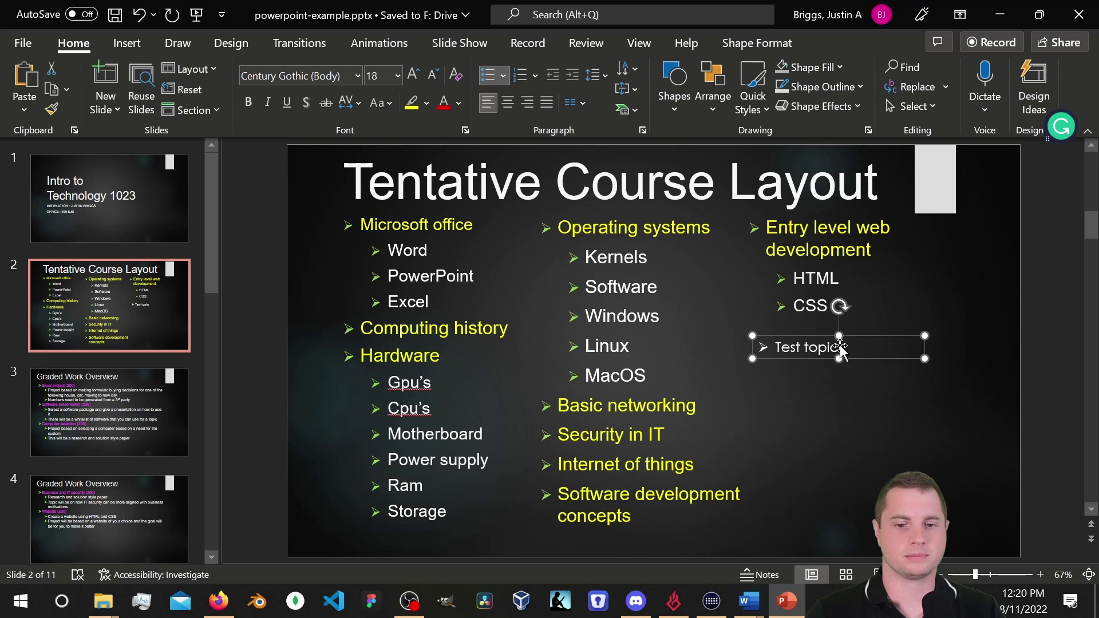
{"action": "key", "text": "Return"}
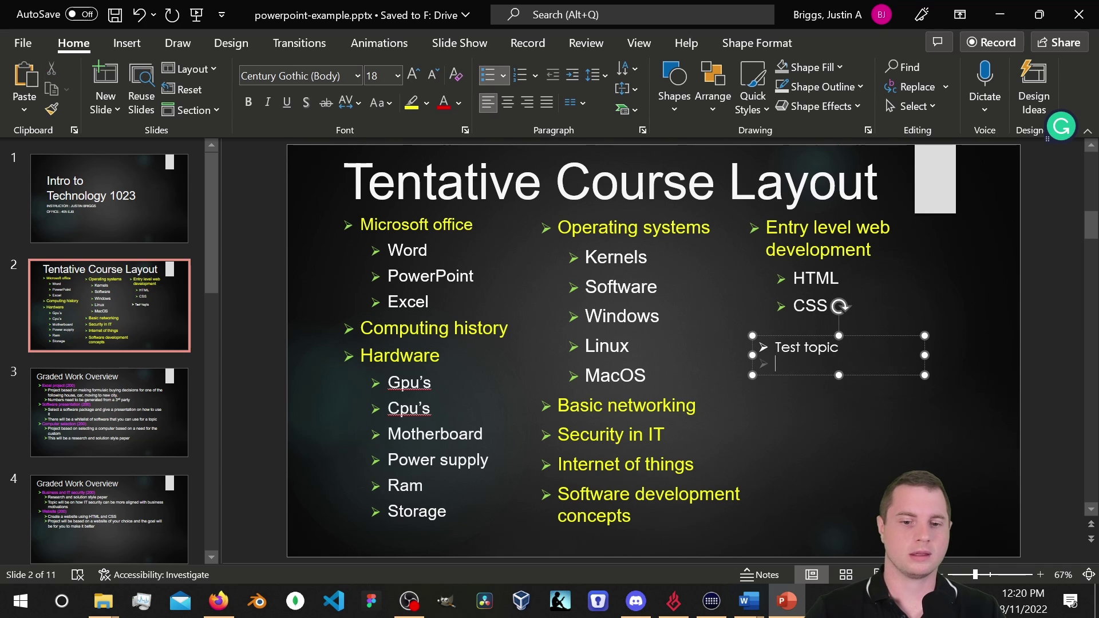
{"action": "key", "text": "Tab"}
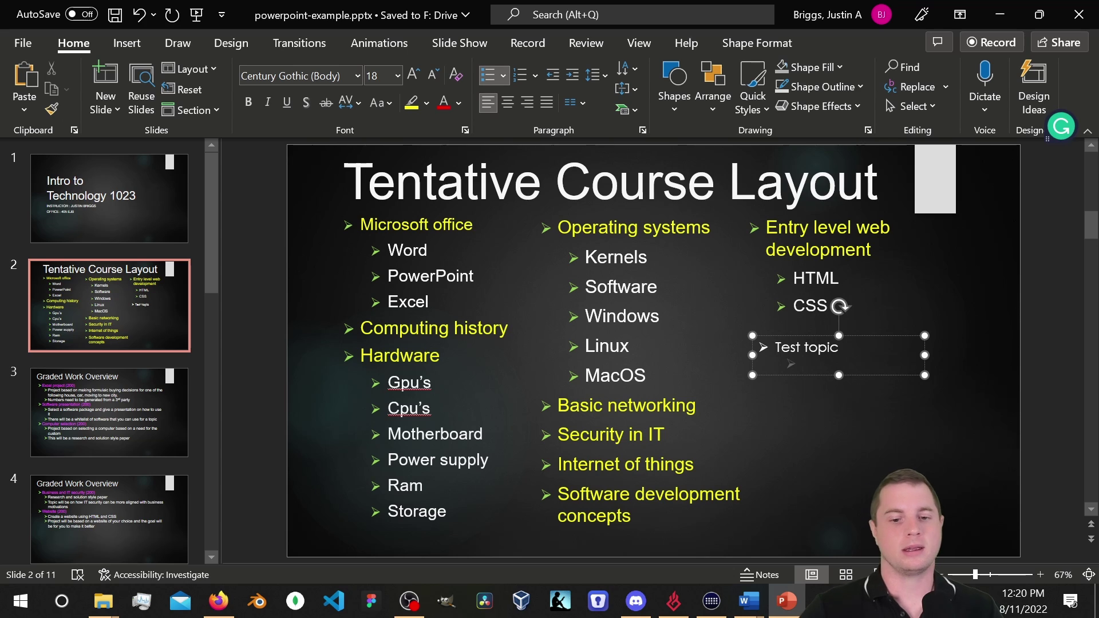
{"action": "type", "text": "Test 1"}
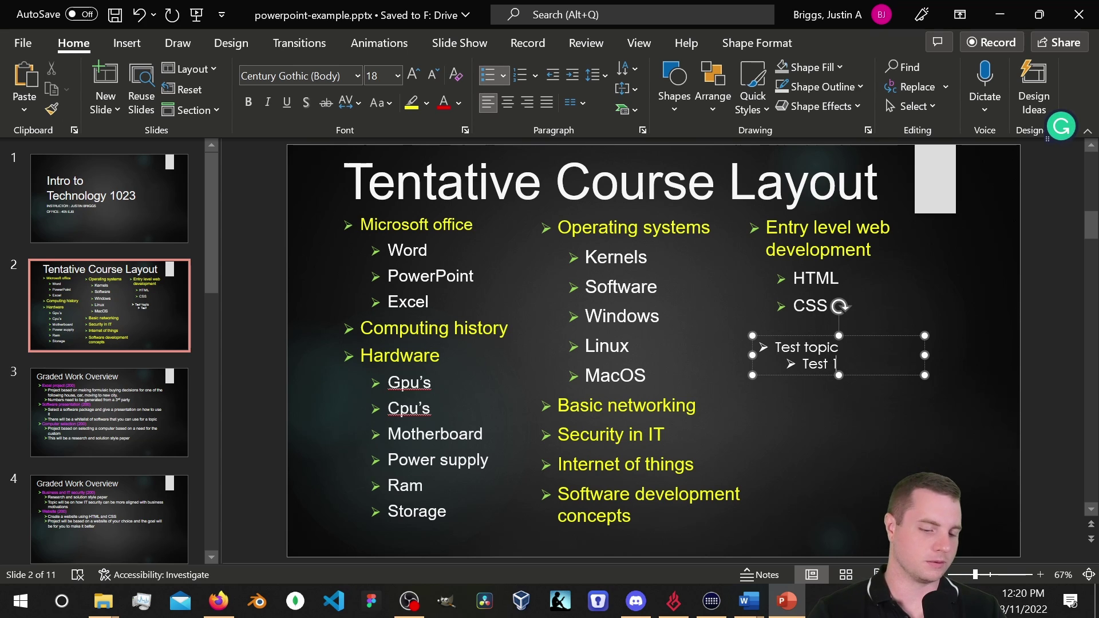
{"action": "key", "text": "Return"}
{"action": "type", "text": "Test "}
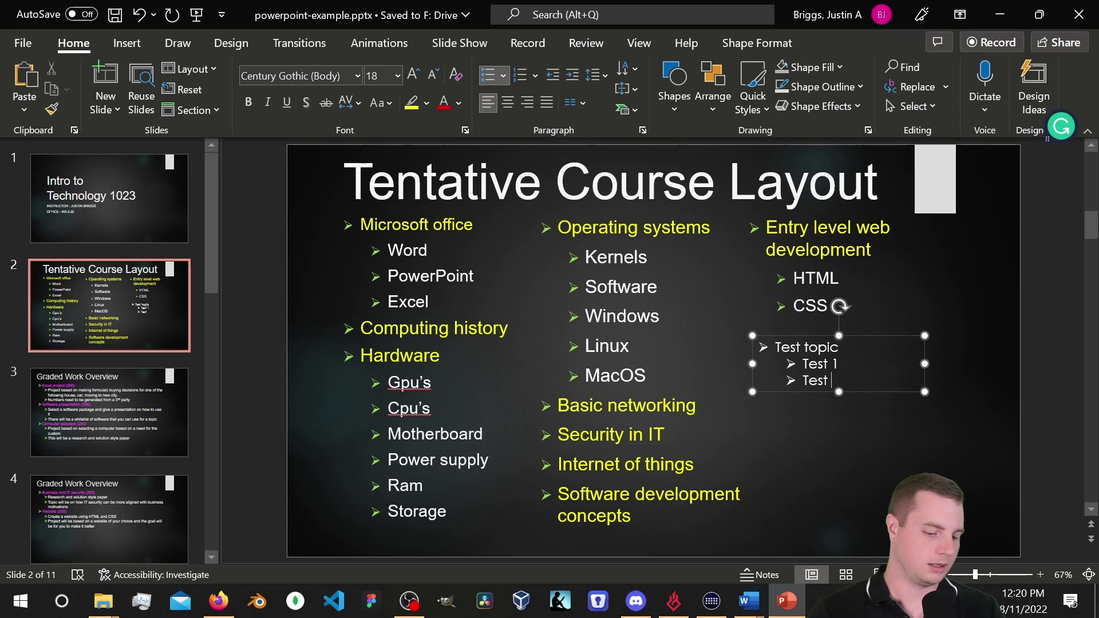
{"action": "type", "text": "2"}
{"action": "key", "text": "Return"}
{"action": "type", "text": "Test 3"}
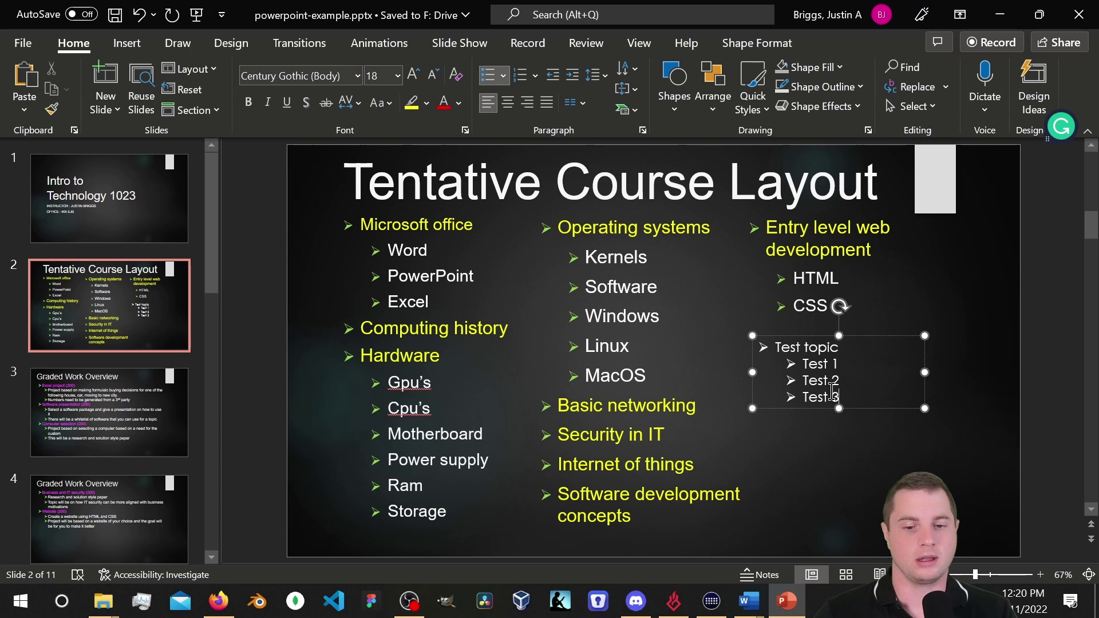
{"action": "left_click_drag", "start_coordinate": [835, 397], "coordinate": [774, 347]}
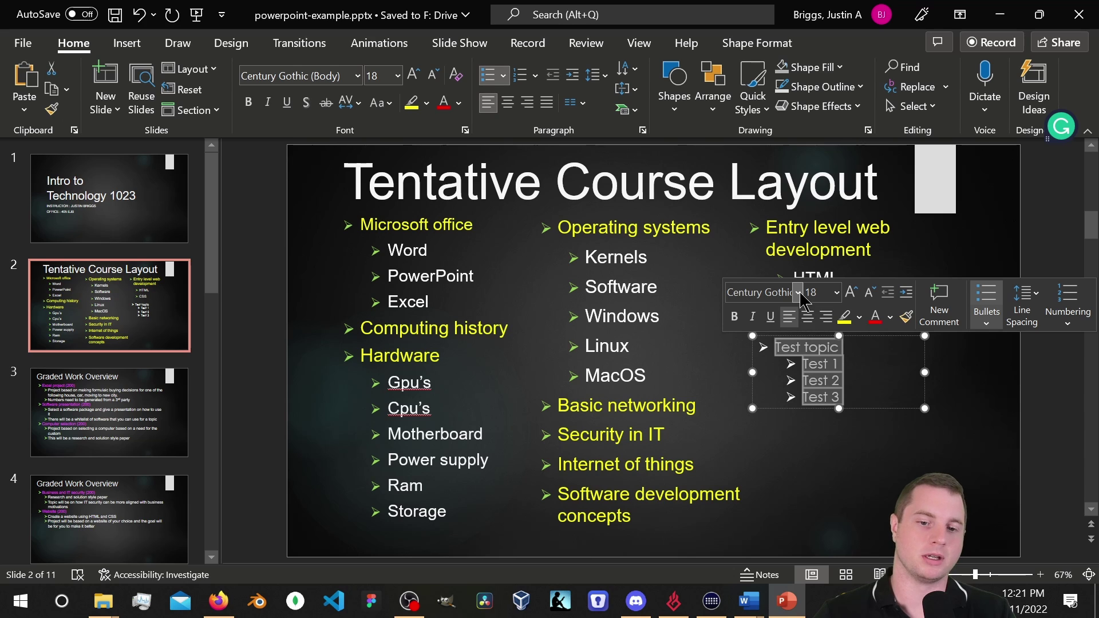
Step: Set the test list to Arial at 24 pt, then select the Test topic line
{"action": "left_click", "coordinate": [799, 294]}
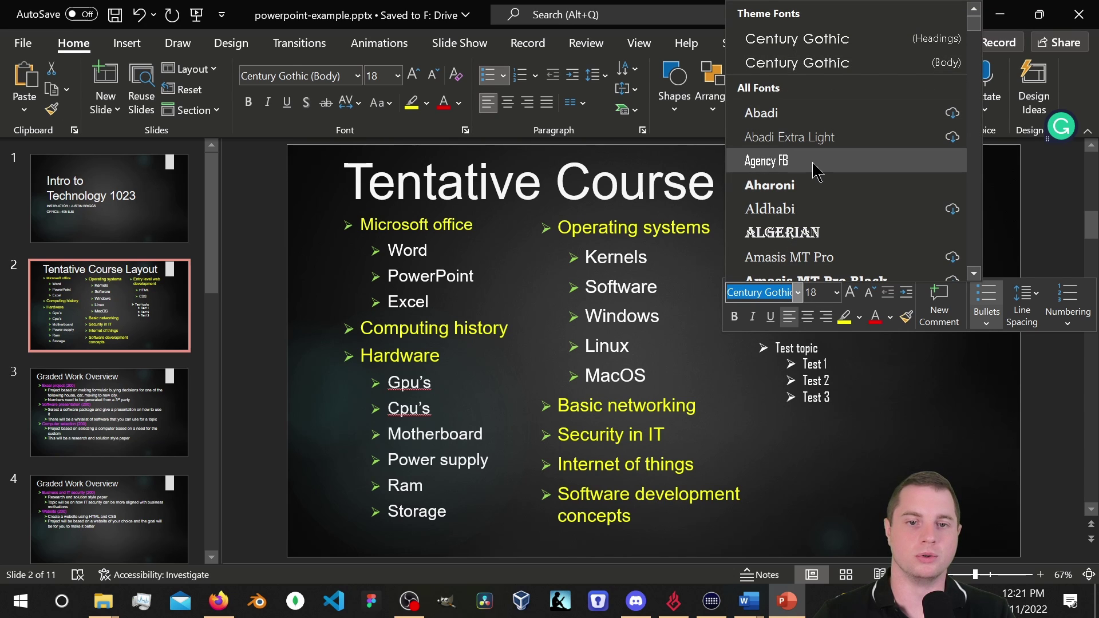
{"action": "type", "text": "Ar"}
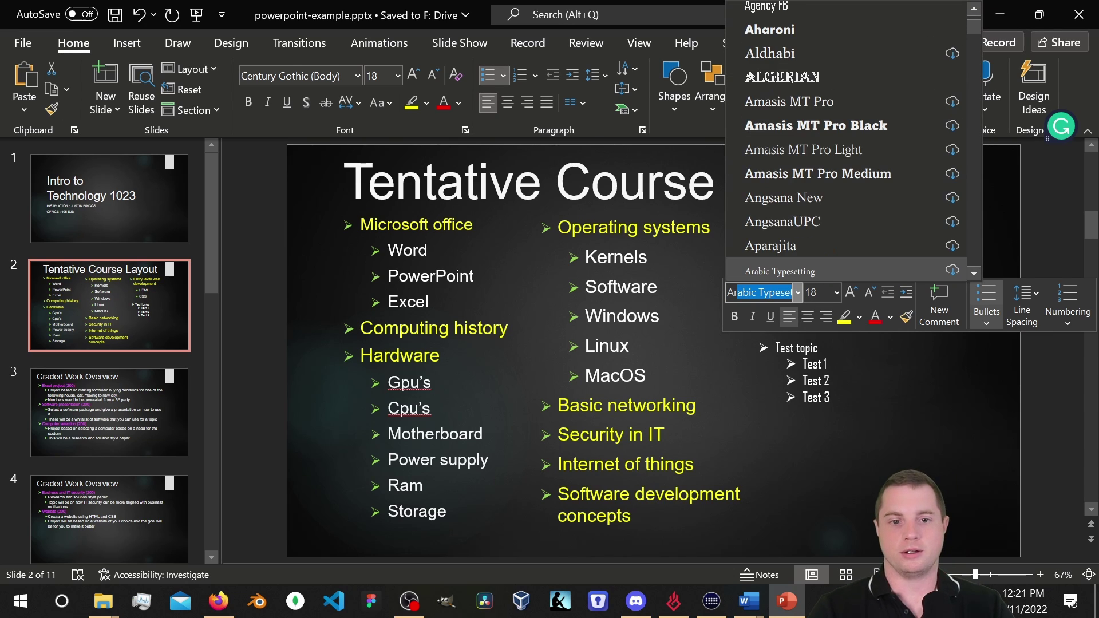
{"action": "type", "text": "ial"}
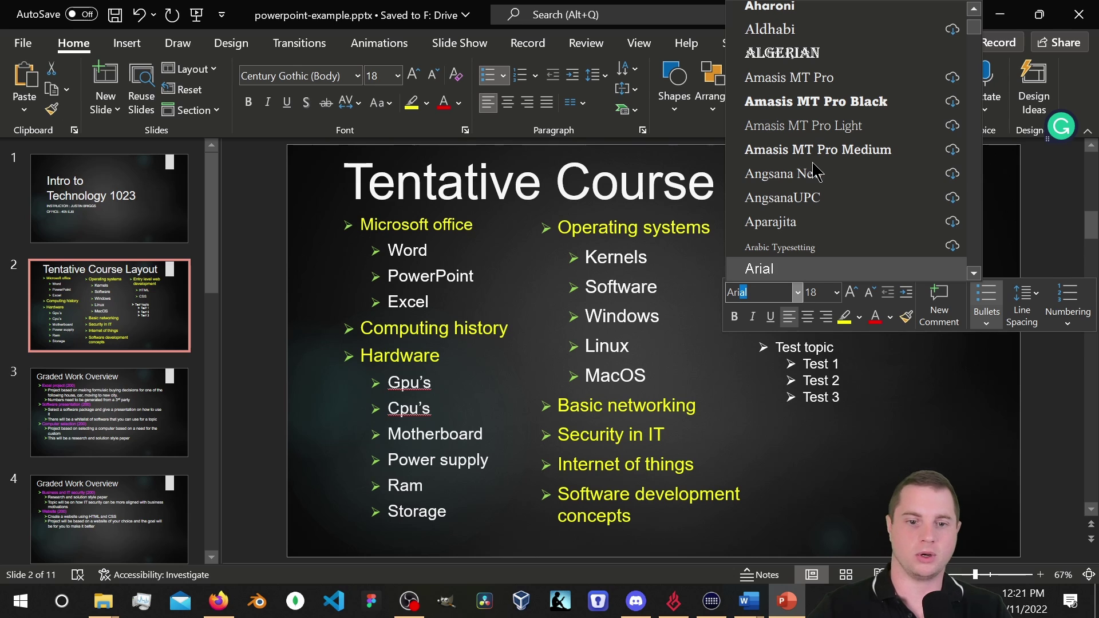
{"action": "key", "text": "Return"}
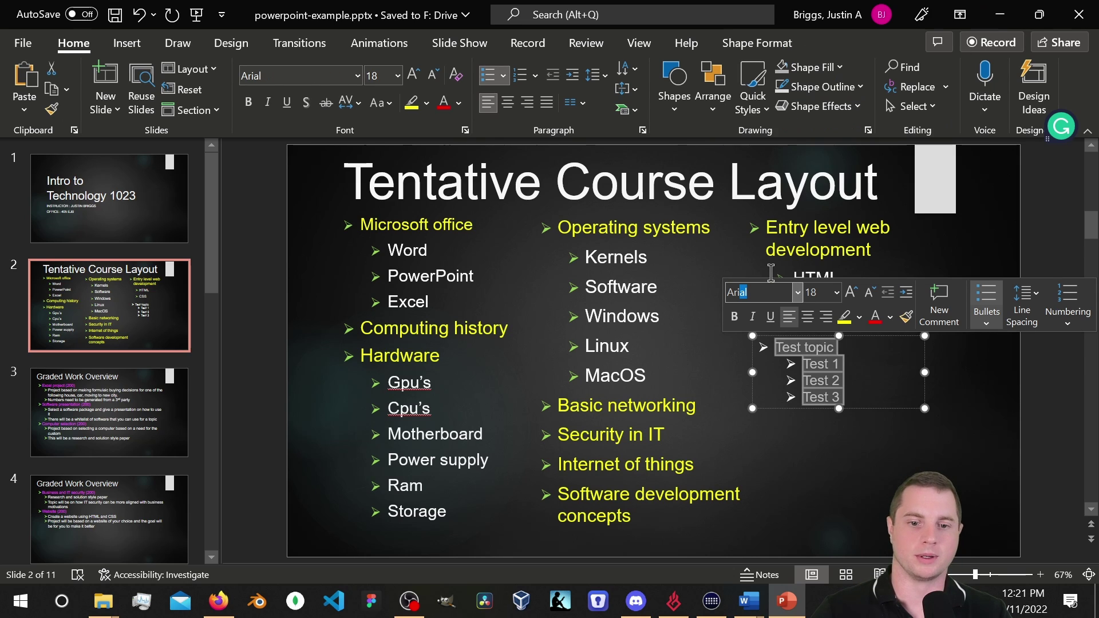
{"action": "left_click", "coordinate": [851, 293]}
{"action": "left_click", "coordinate": [851, 293]}
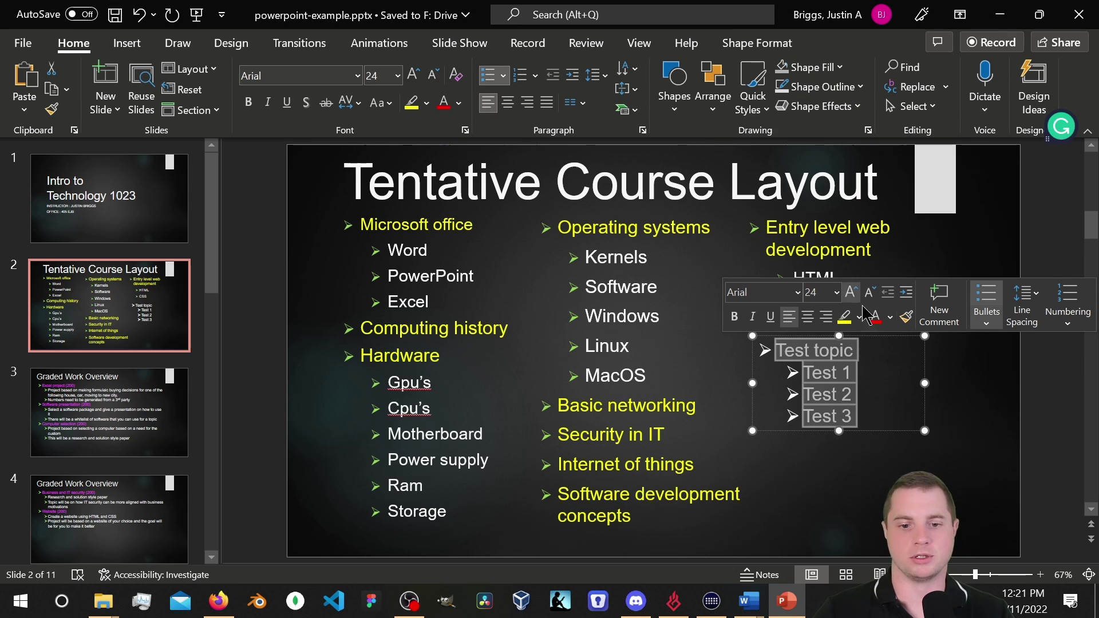
{"action": "left_click", "coordinate": [887, 405]}
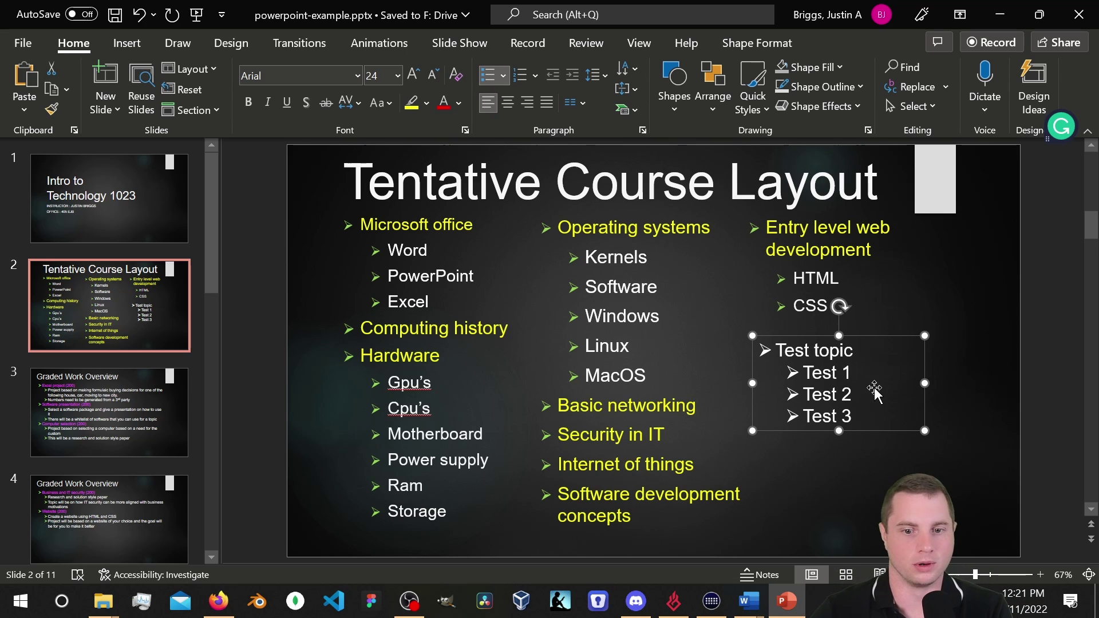
{"action": "left_click_drag", "start_coordinate": [853, 350], "coordinate": [775, 350]}
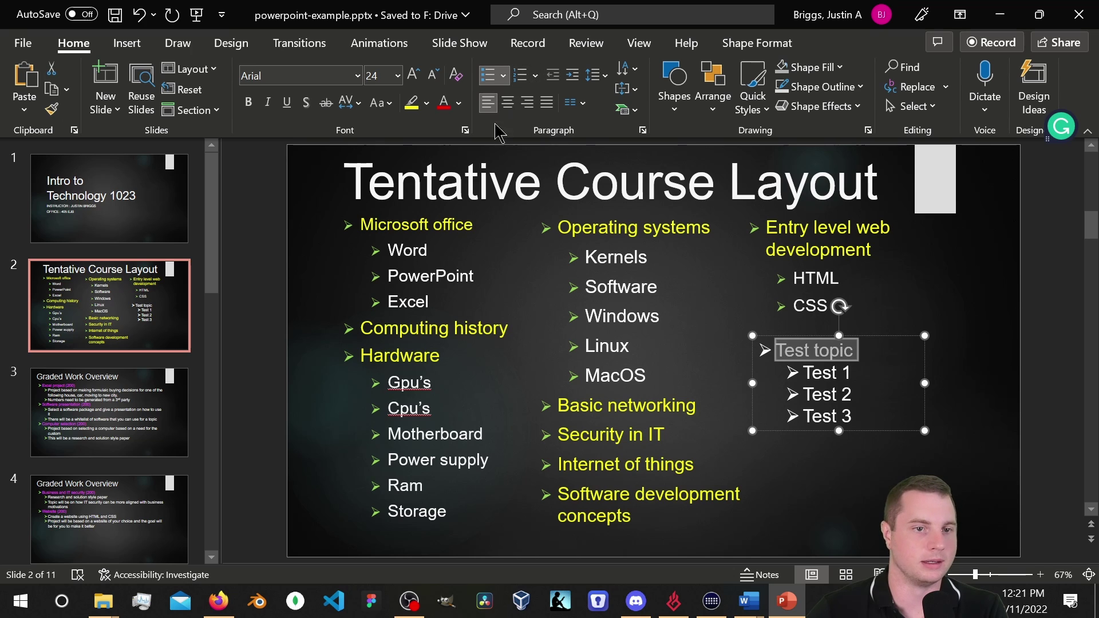
Step: Make Test topic yellow, align its text box under CSS, and select all four lines
{"action": "left_click", "coordinate": [460, 103]}
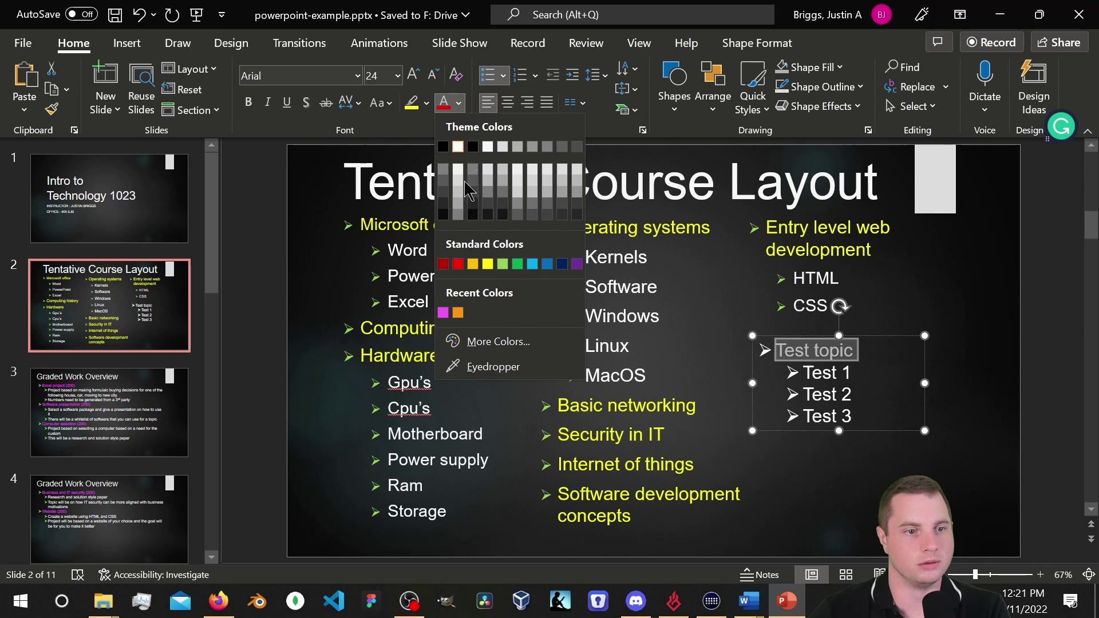
{"action": "left_click", "coordinate": [487, 265]}
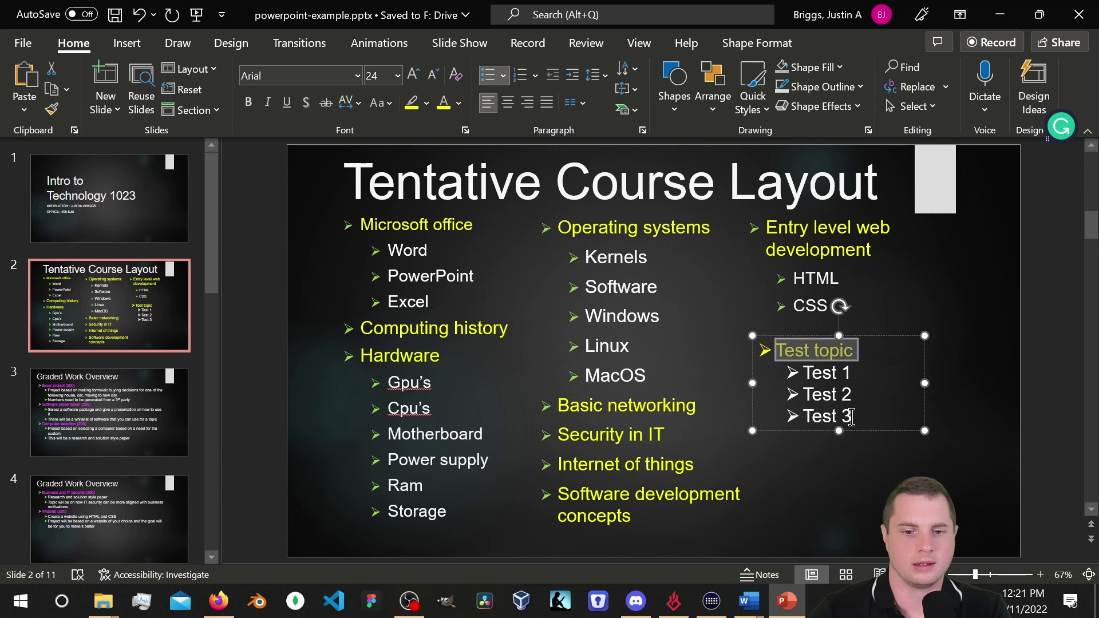
{"action": "left_click_drag", "start_coordinate": [852, 421], "coordinate": [841, 407]}
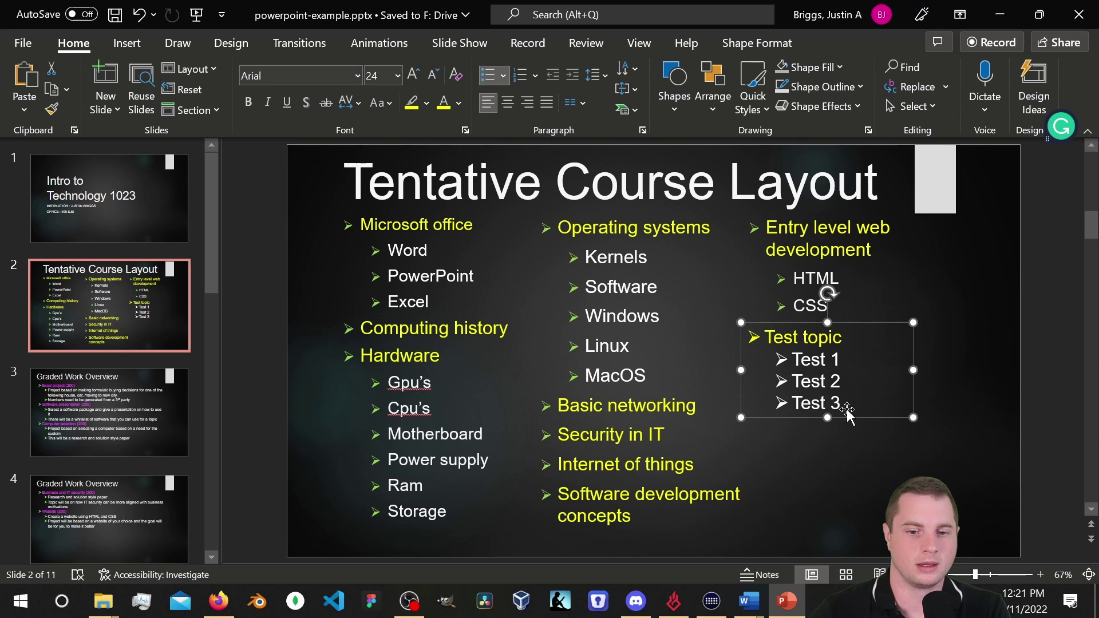
{"action": "left_click_drag", "start_coordinate": [840, 404], "coordinate": [769, 335]}
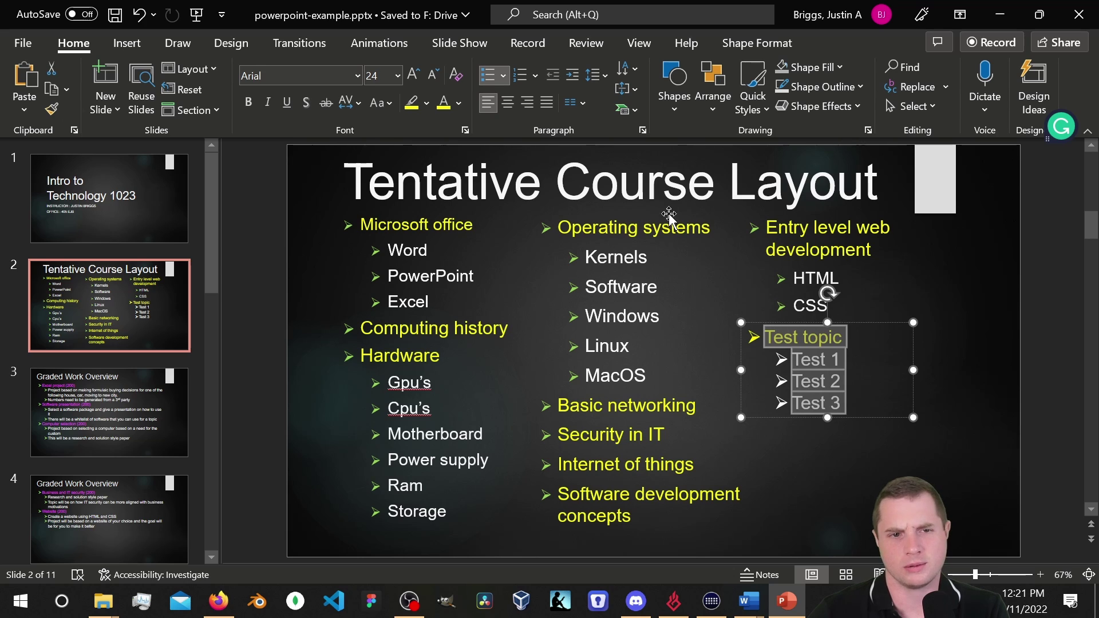
Step: Give the selected lines light-green arrow bullets via Bullets and Numbering
{"action": "right_click", "coordinate": [821, 382]}
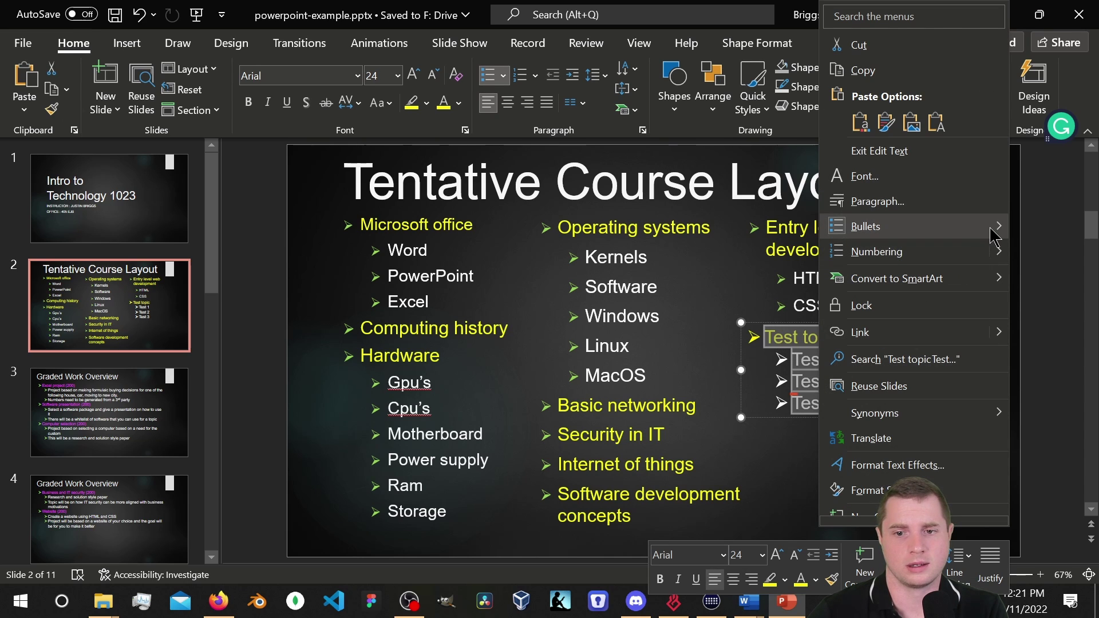
{"action": "mouse_move", "coordinate": [887, 229]}
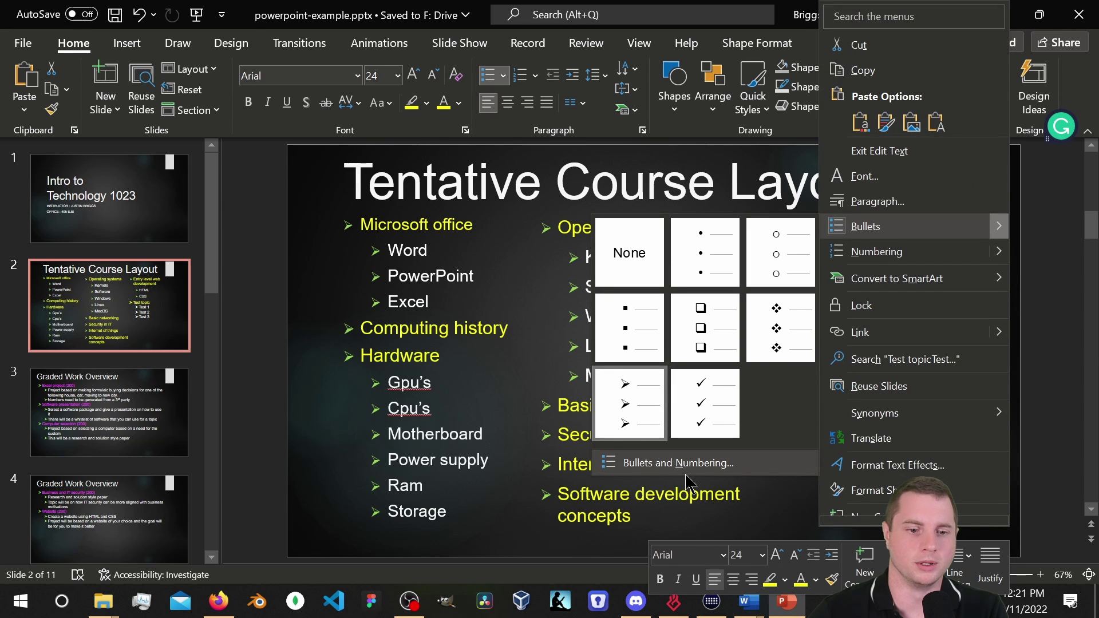
{"action": "left_click", "coordinate": [682, 466]}
{"action": "left_click", "coordinate": [454, 386]}
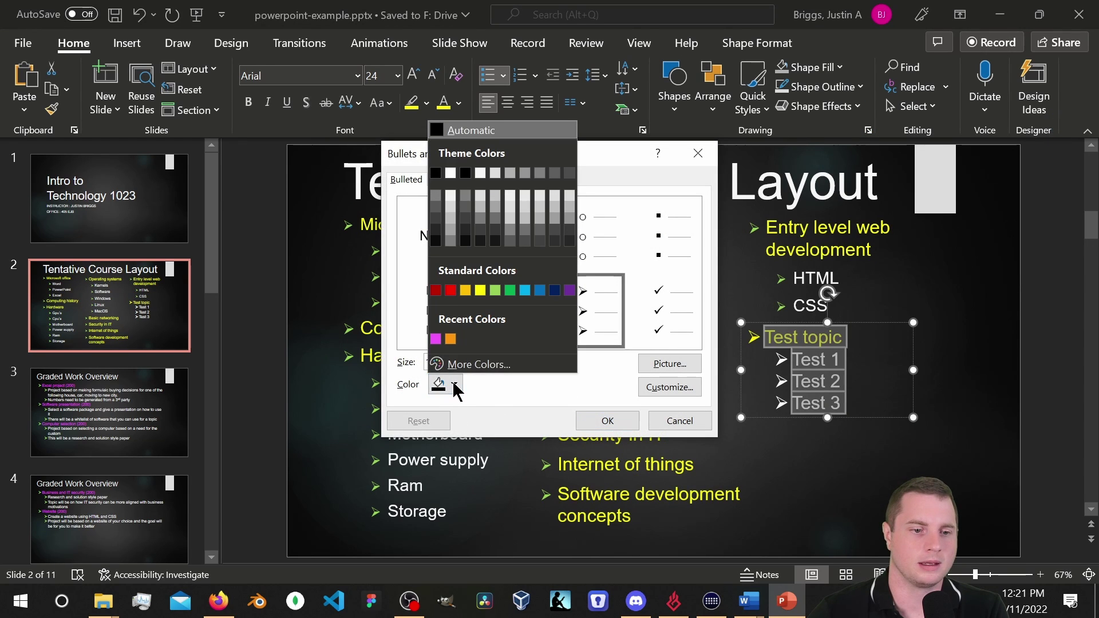
{"action": "left_click", "coordinate": [495, 297]}
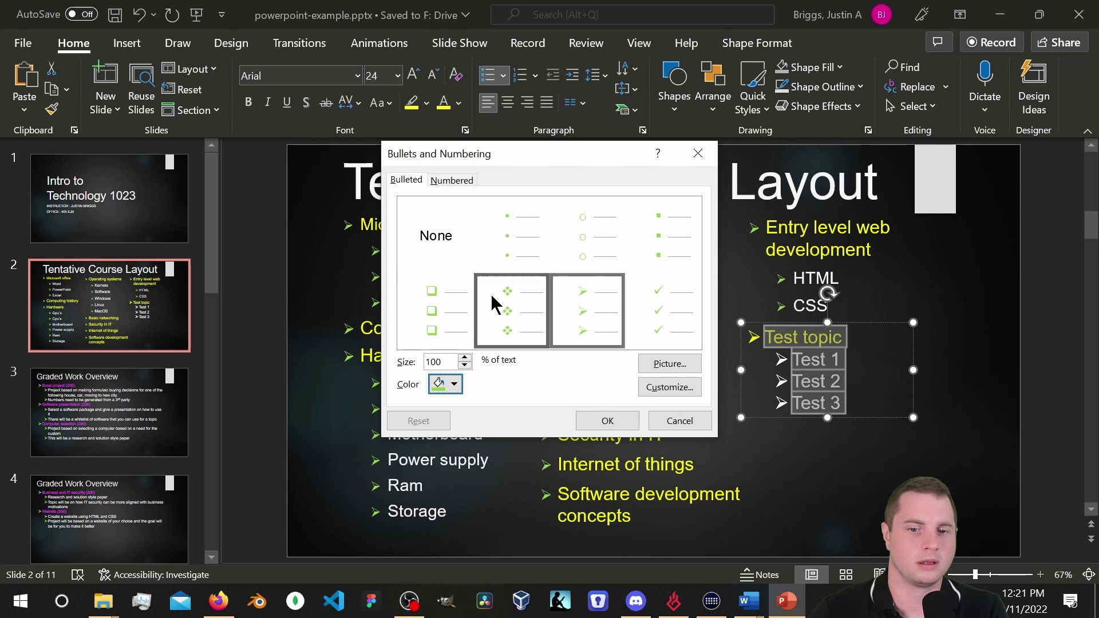
{"action": "left_click", "coordinate": [607, 421]}
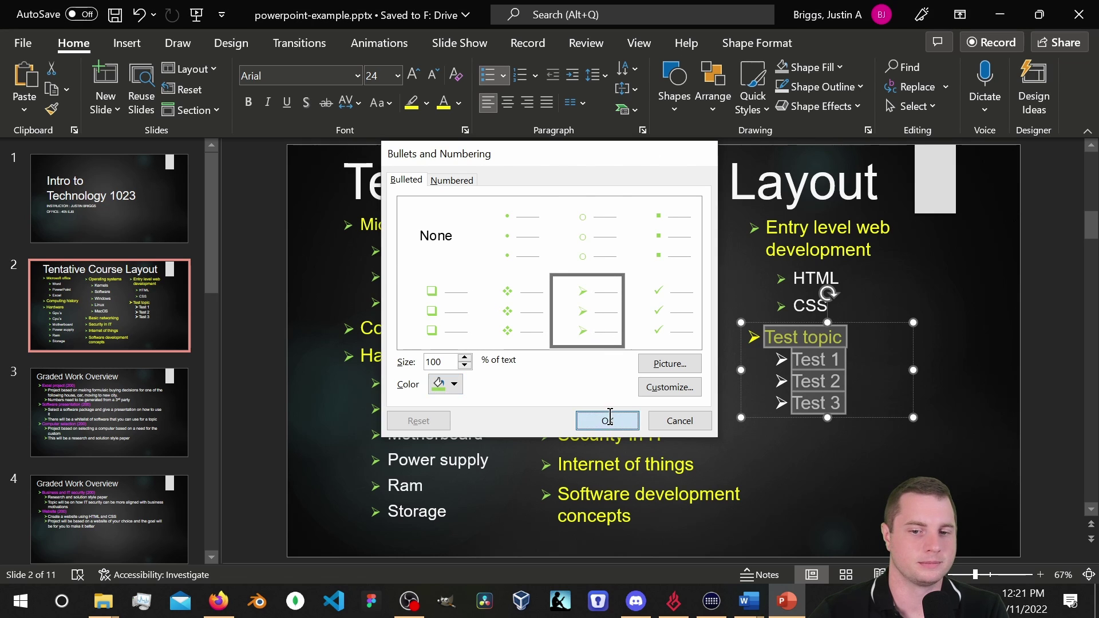
{"action": "left_click", "coordinate": [935, 474]}
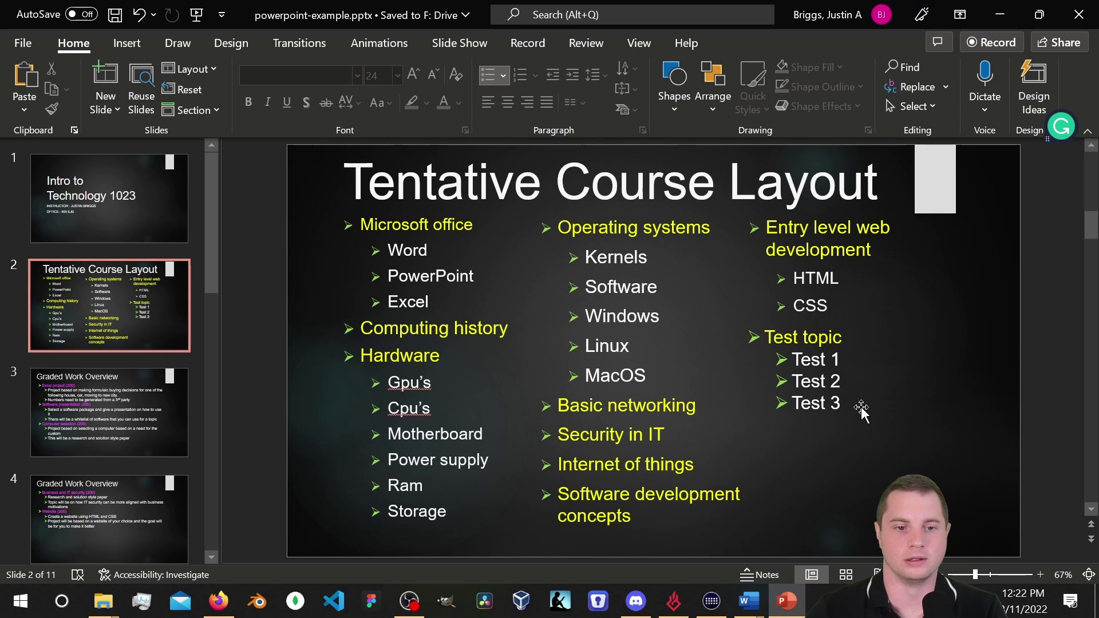
{"action": "left_click", "coordinate": [644, 435]}
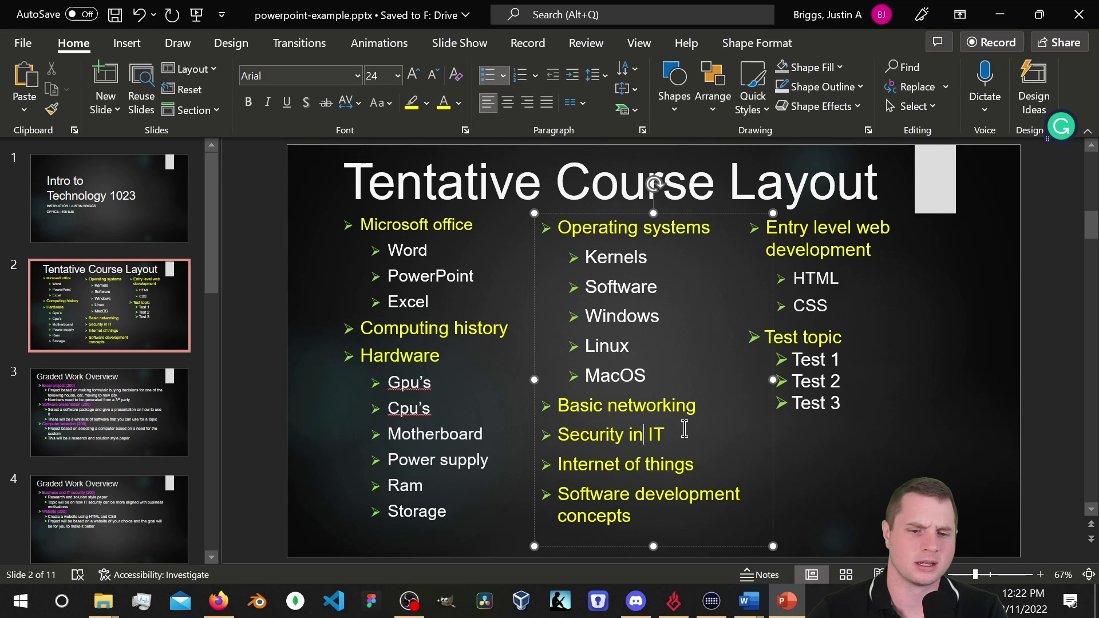
Step: Colour the Security in IT line with the recent pink font swatch
{"action": "left_click_drag", "start_coordinate": [665, 436], "coordinate": [558, 435]}
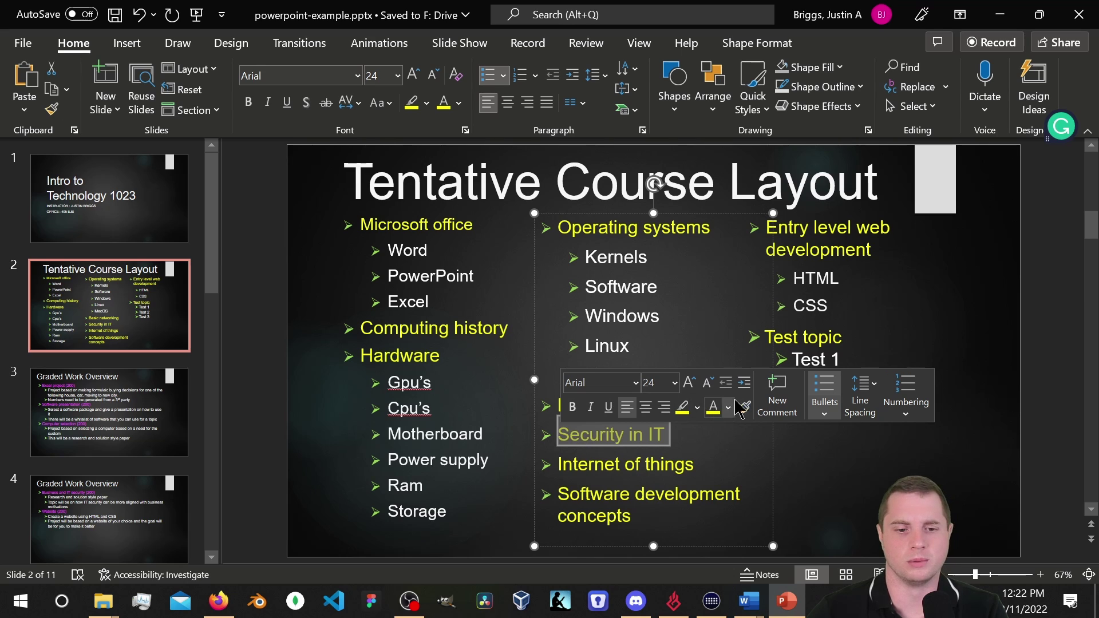
{"action": "left_click", "coordinate": [729, 407]}
{"action": "left_click", "coordinate": [718, 329]}
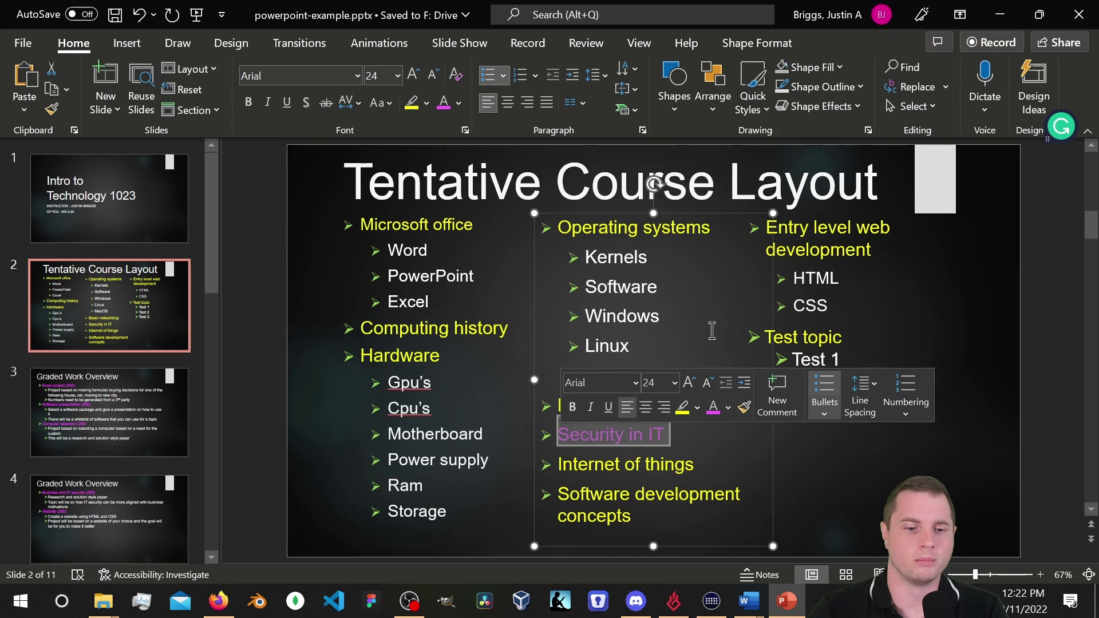
{"action": "left_click", "coordinate": [870, 500]}
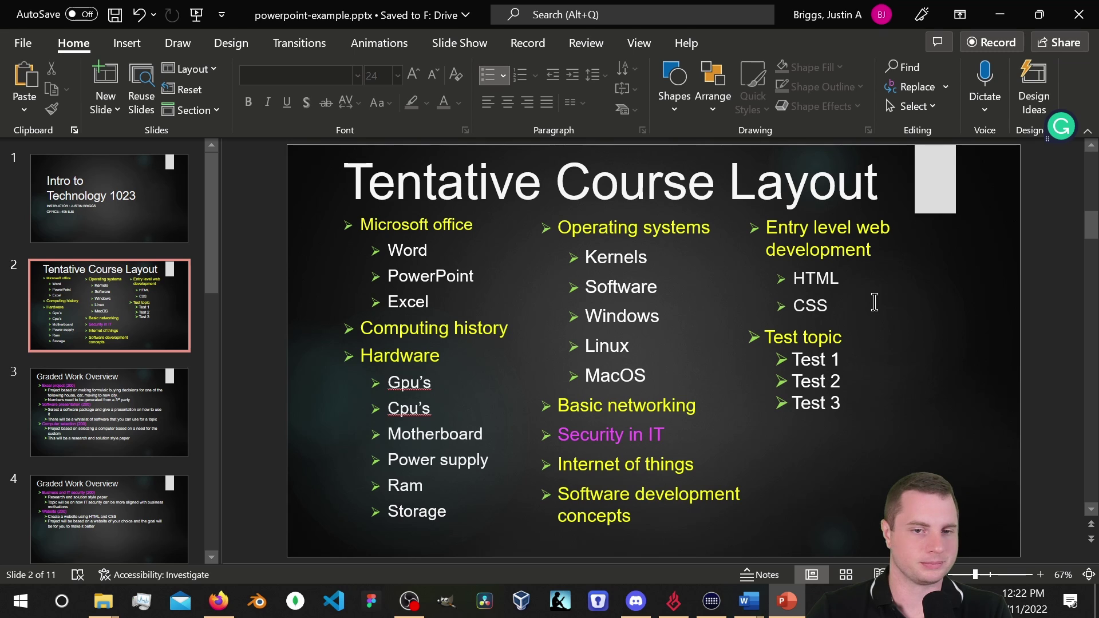
{"action": "scroll", "coordinate": [887, 324], "scroll_direction": "down", "scroll_amount": 1}
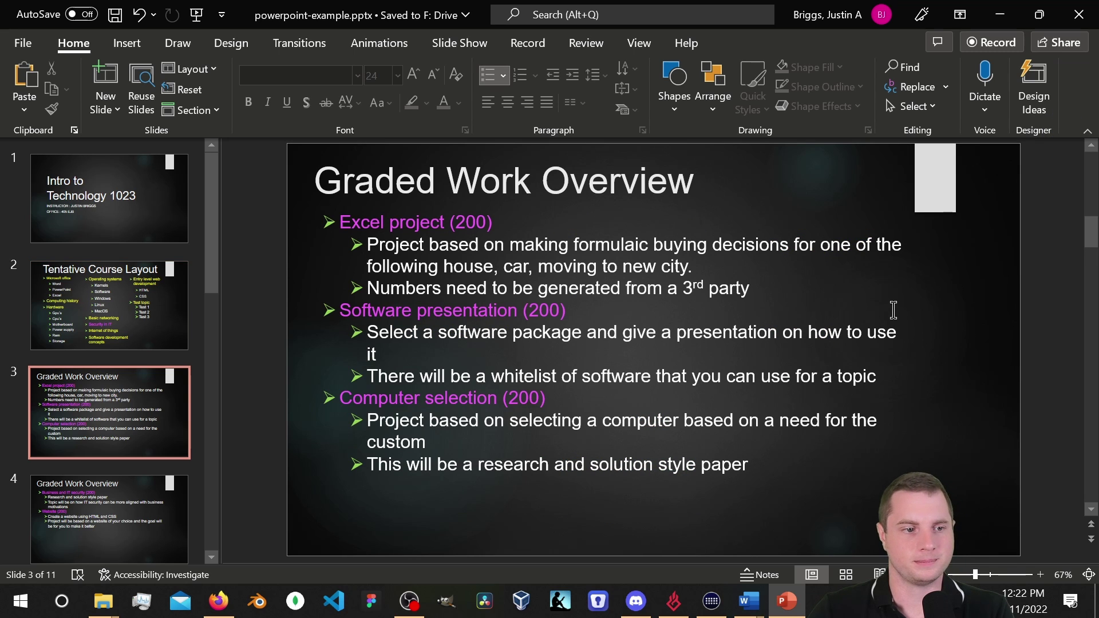
{"action": "scroll", "coordinate": [878, 343], "scroll_direction": "down", "scroll_amount": 4}
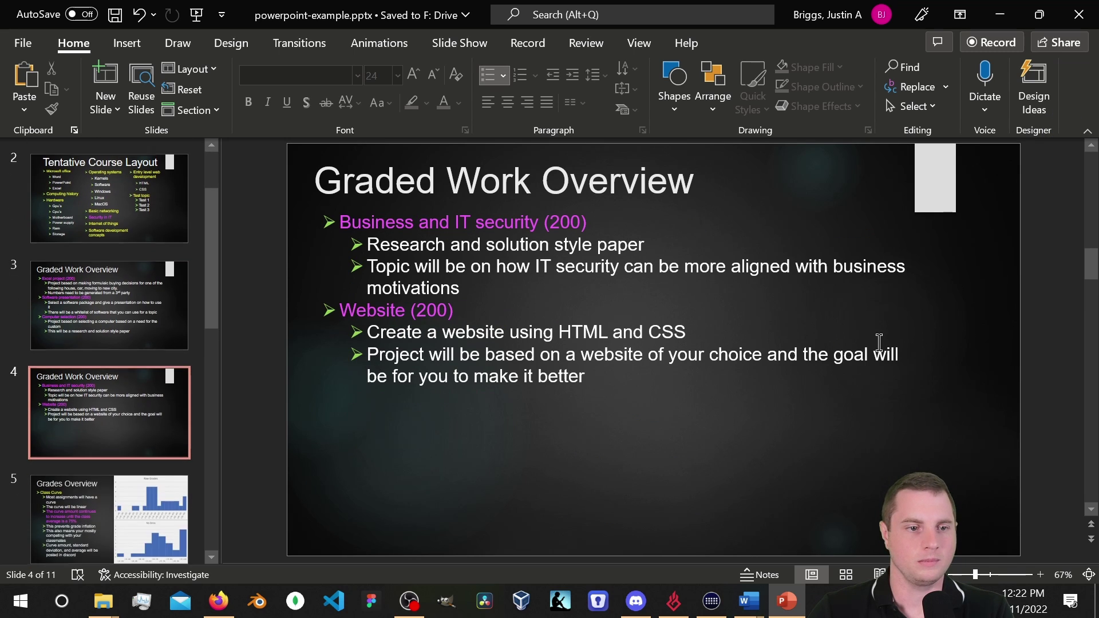
{"action": "scroll", "coordinate": [893, 346], "scroll_direction": "down", "scroll_amount": 4}
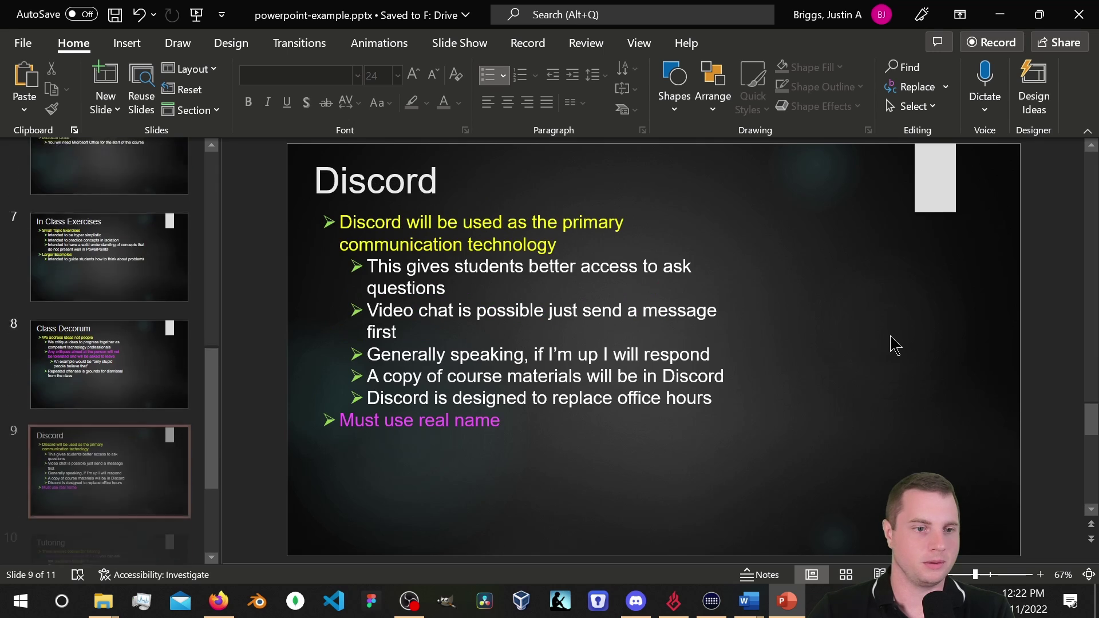
{"action": "scroll", "coordinate": [894, 360], "scroll_direction": "up", "scroll_amount": 1}
{"action": "scroll", "coordinate": [898, 361], "scroll_direction": "up", "scroll_amount": 9}
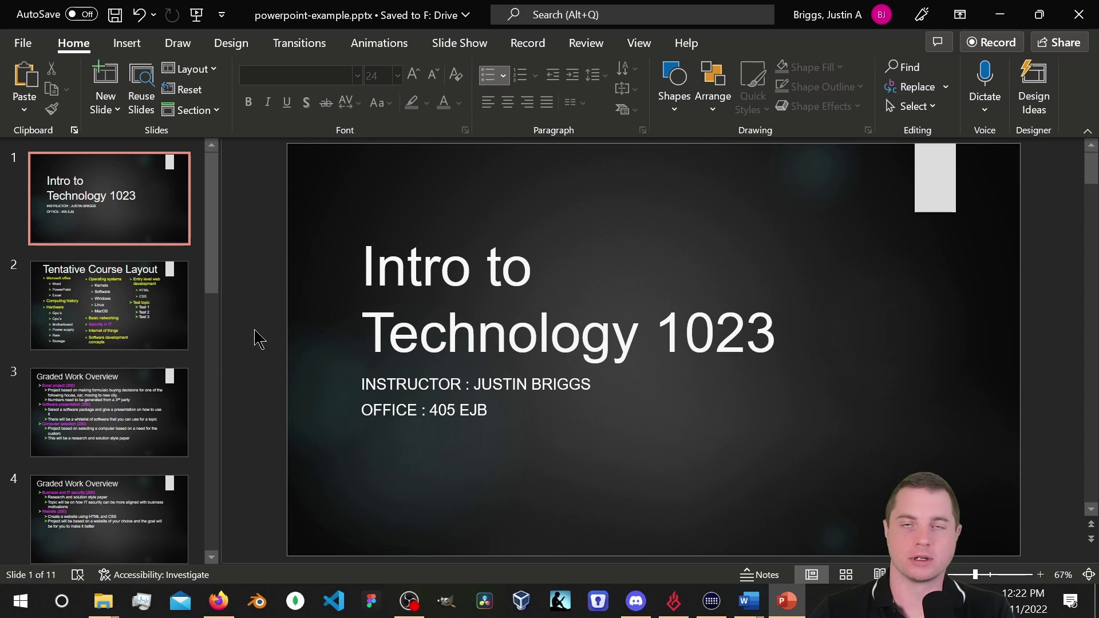
{"action": "scroll", "coordinate": [123, 397], "scroll_direction": "down", "scroll_amount": 2}
{"action": "scroll", "coordinate": [118, 389], "scroll_direction": "up", "scroll_amount": 2}
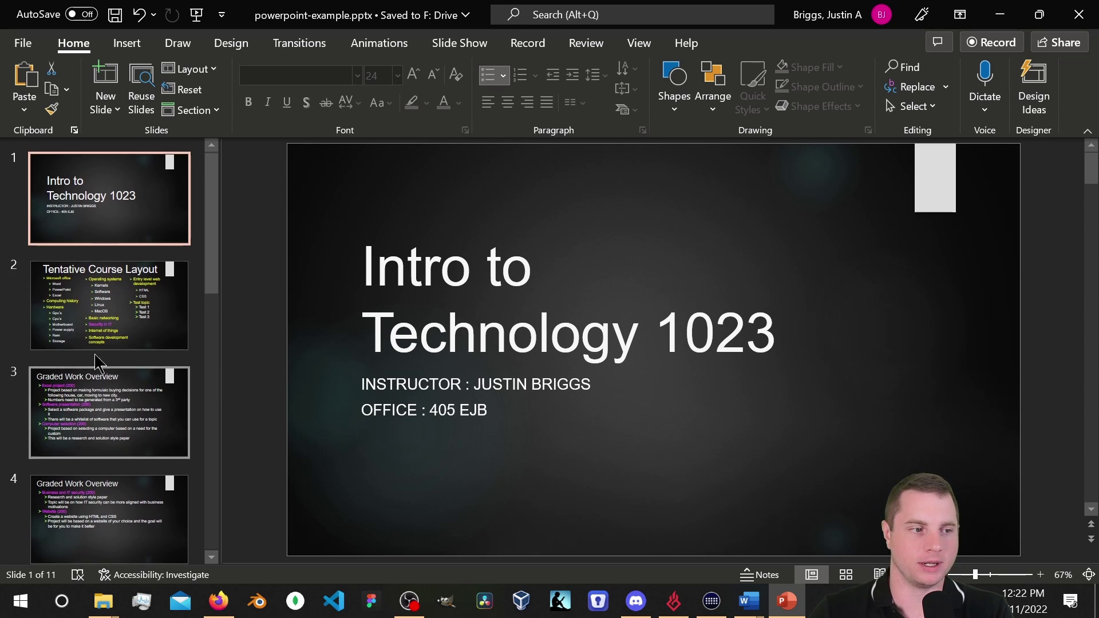
{"action": "left_click", "coordinate": [110, 345]}
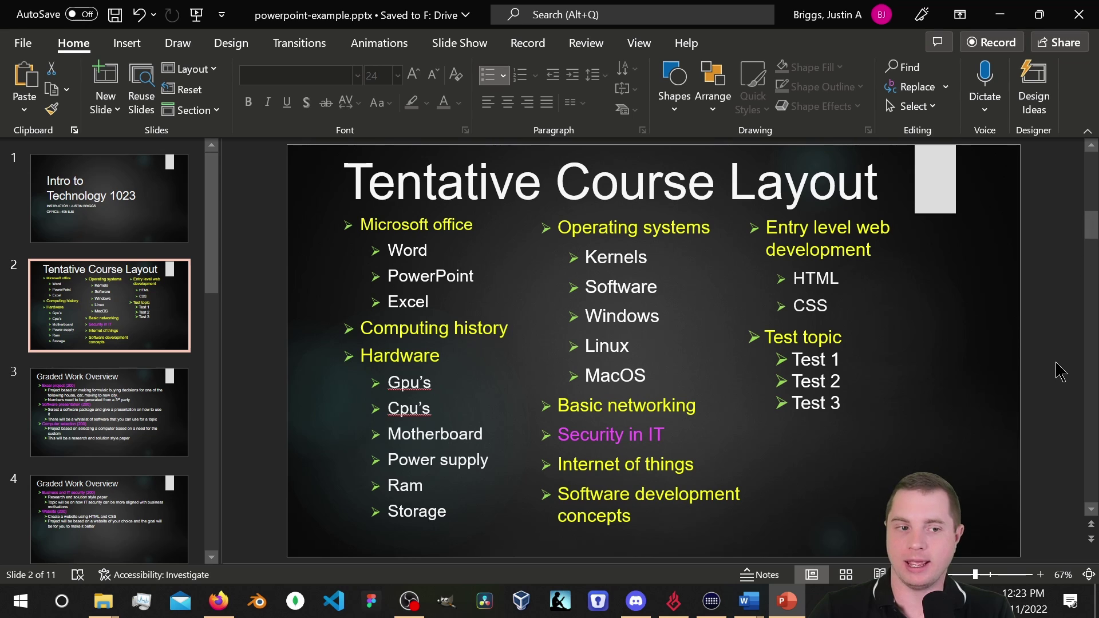
Step: Apply a Fly In entrance animation to the left column of course topics
{"action": "left_click", "coordinate": [397, 231]}
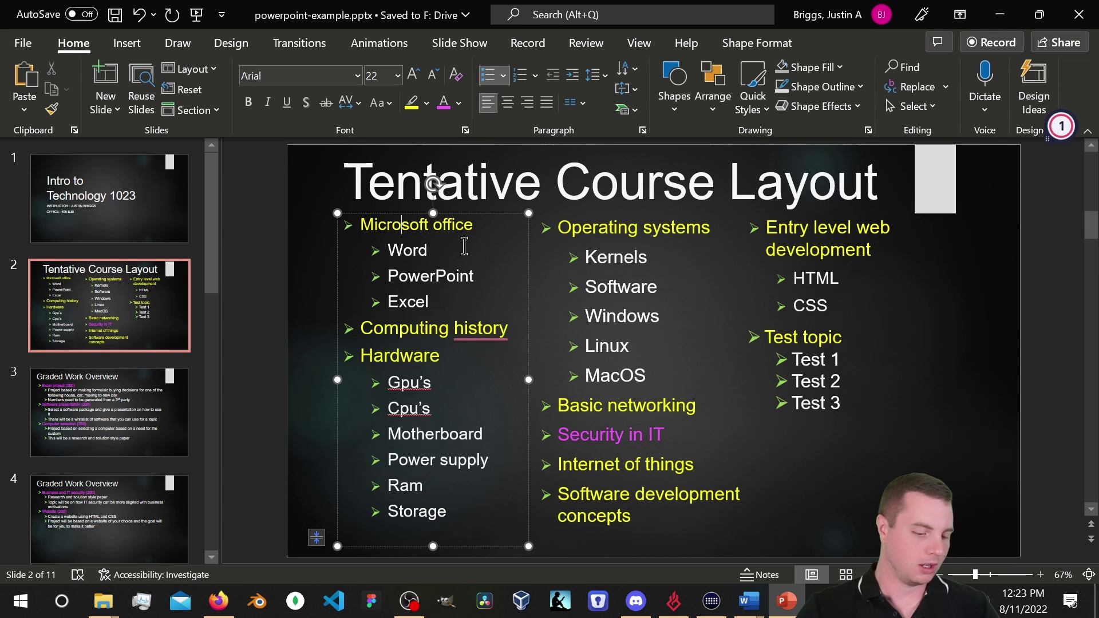
{"action": "right_click", "coordinate": [529, 239]}
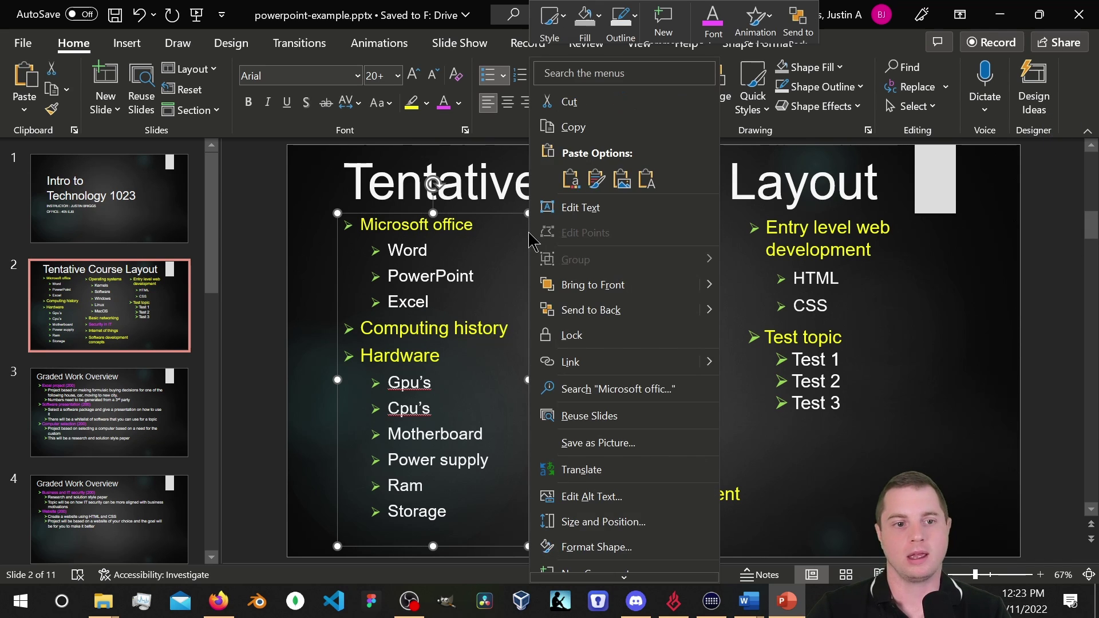
{"action": "left_click", "coordinate": [477, 228]}
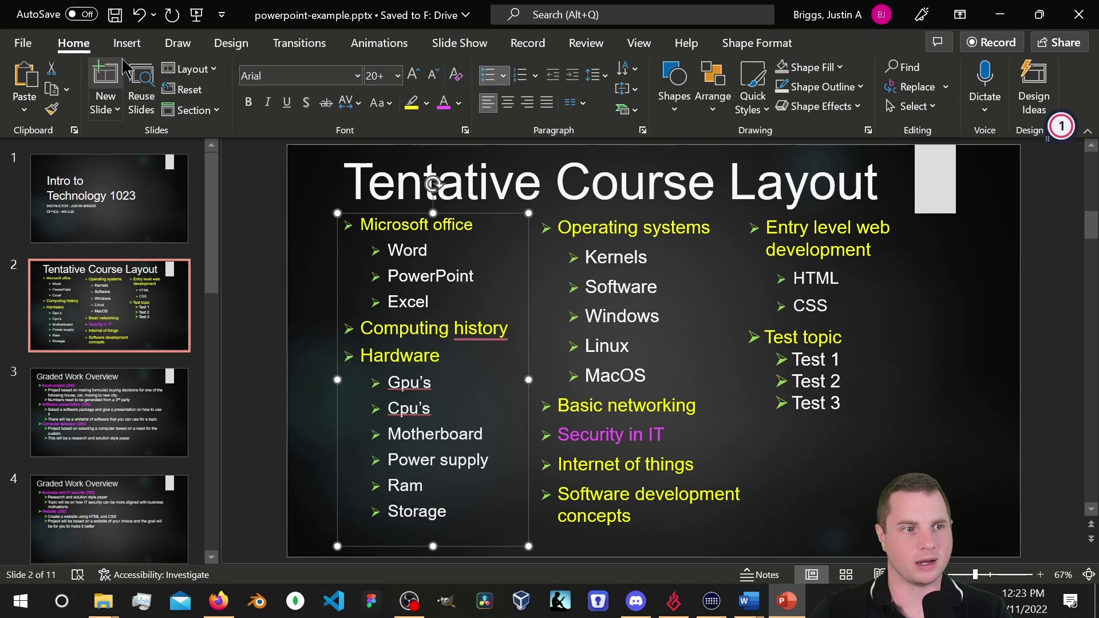
{"action": "left_click", "coordinate": [367, 42]}
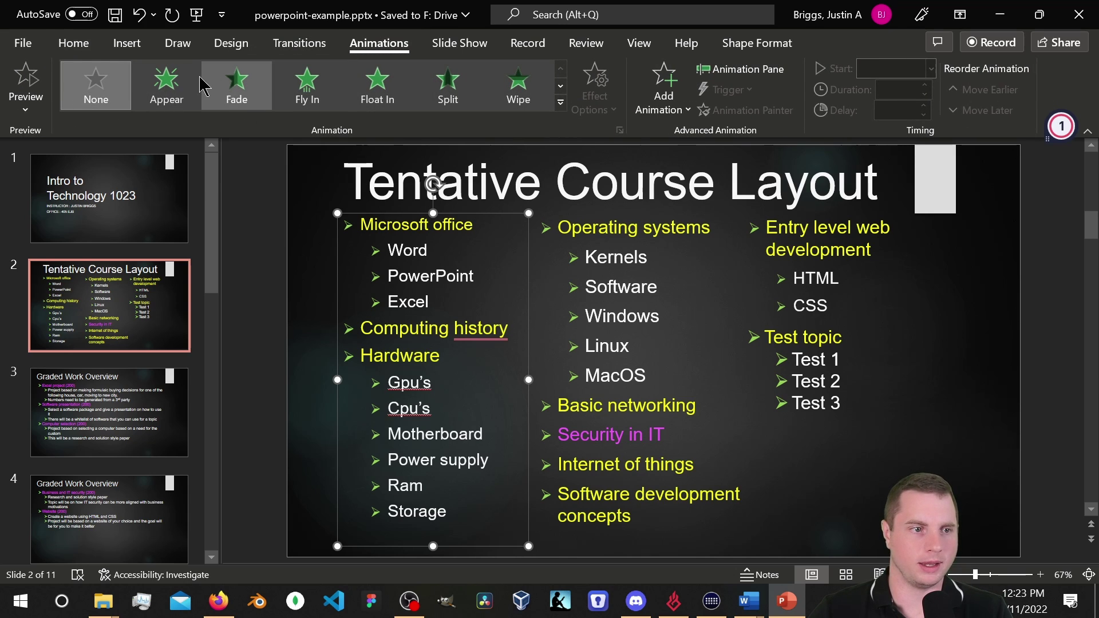
{"action": "left_click", "coordinate": [317, 82]}
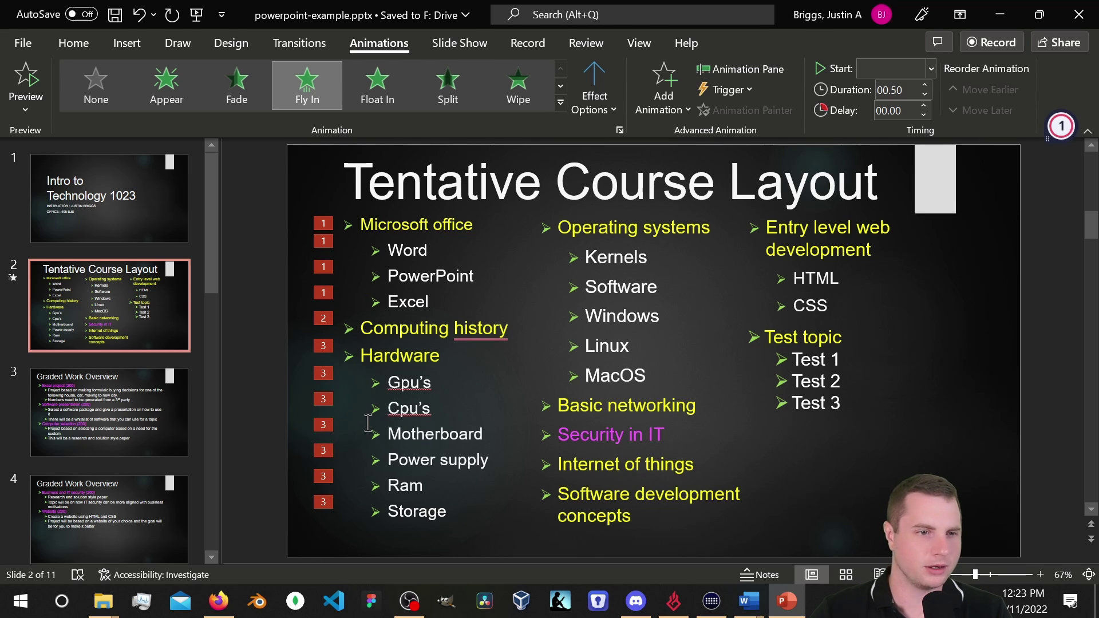
Step: Set the left column to fly in From Left and give the right column a From Right Fly In
{"action": "left_click", "coordinate": [605, 106]}
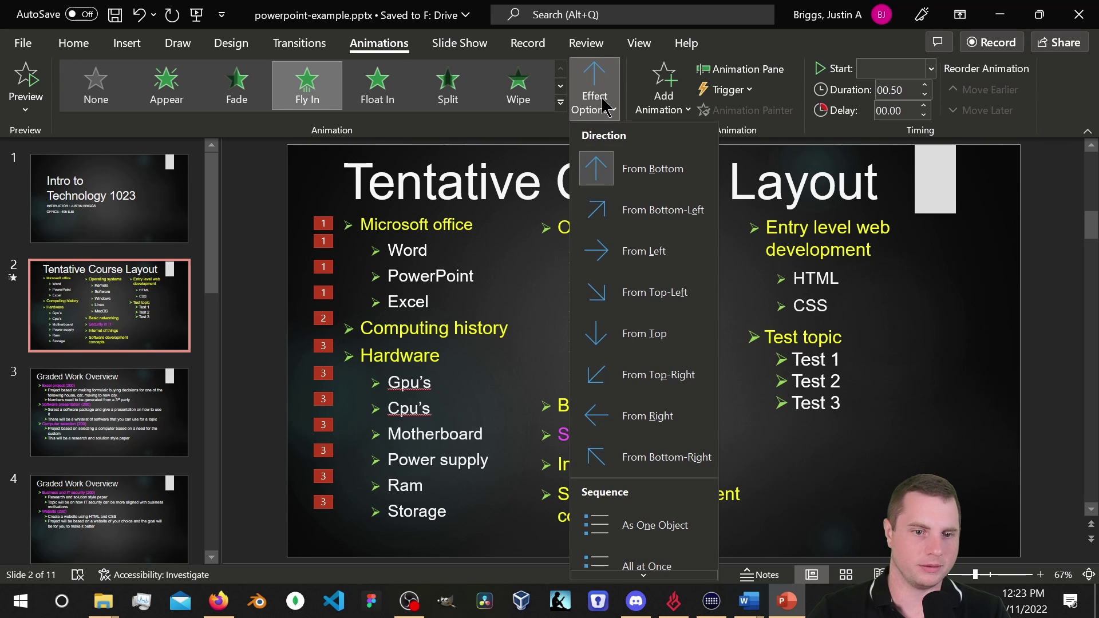
{"action": "left_click", "coordinate": [646, 251]}
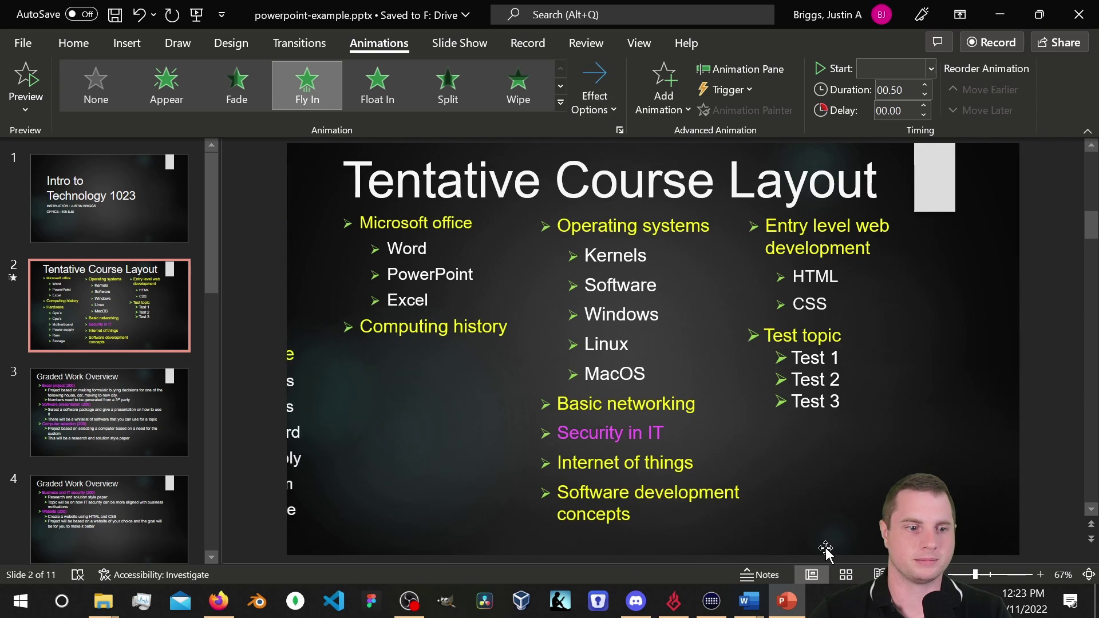
{"action": "left_click", "coordinate": [810, 250]}
{"action": "left_click", "coordinate": [934, 253]}
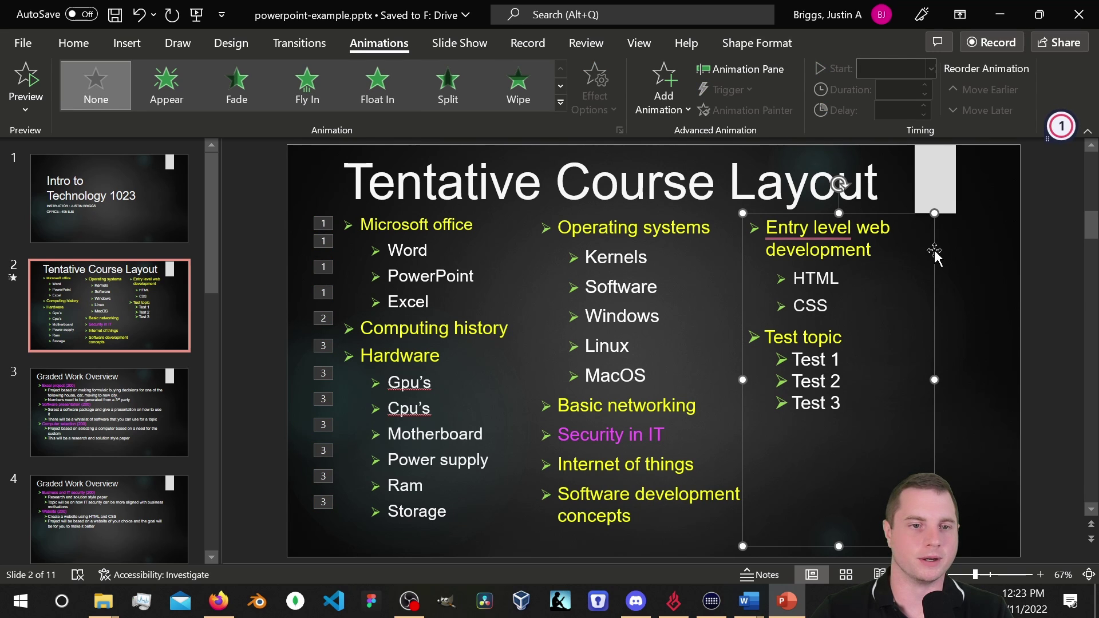
{"action": "left_click", "coordinate": [318, 93]}
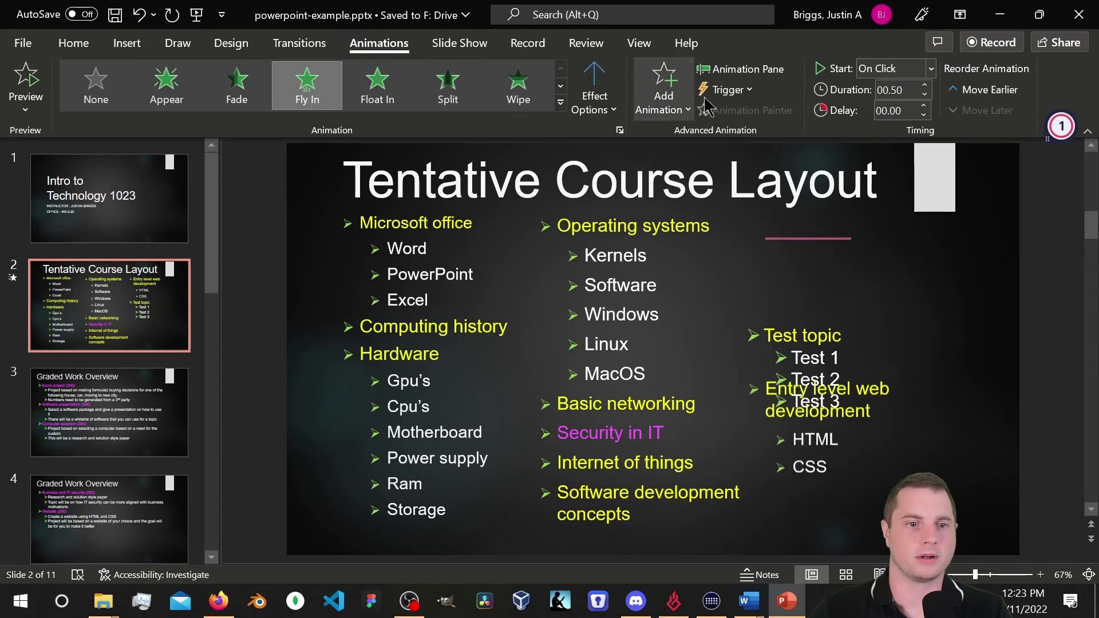
{"action": "left_click", "coordinate": [595, 98]}
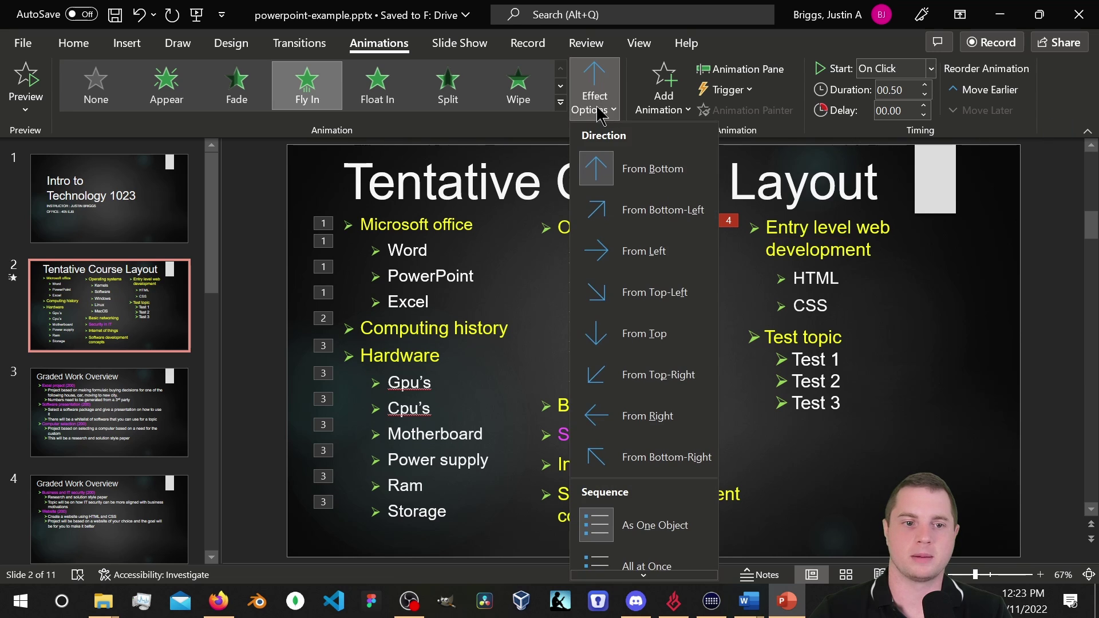
{"action": "left_click", "coordinate": [658, 421]}
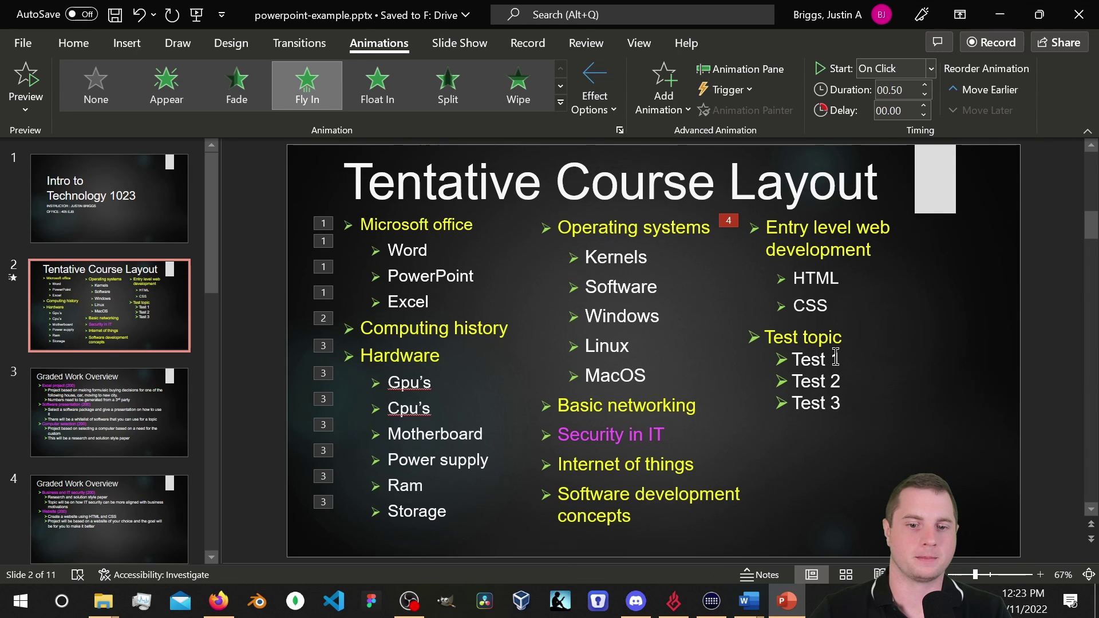
Step: Give the Test topic text box its own Fly In entrance from the right
{"action": "left_click", "coordinate": [863, 367]}
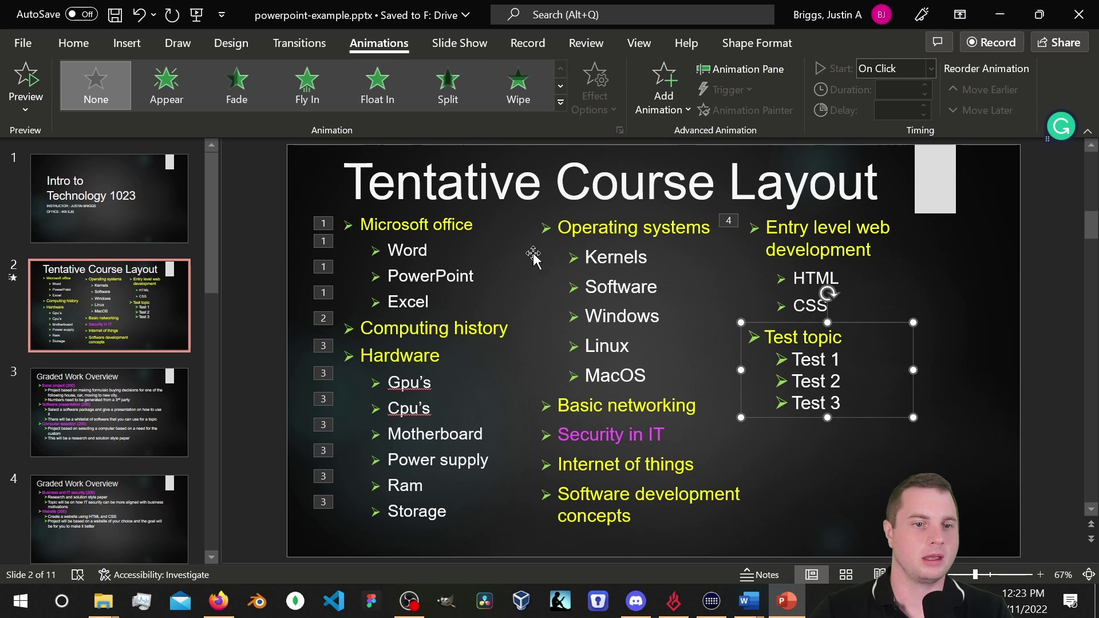
{"action": "left_click", "coordinate": [307, 86]}
{"action": "left_click", "coordinate": [602, 112]}
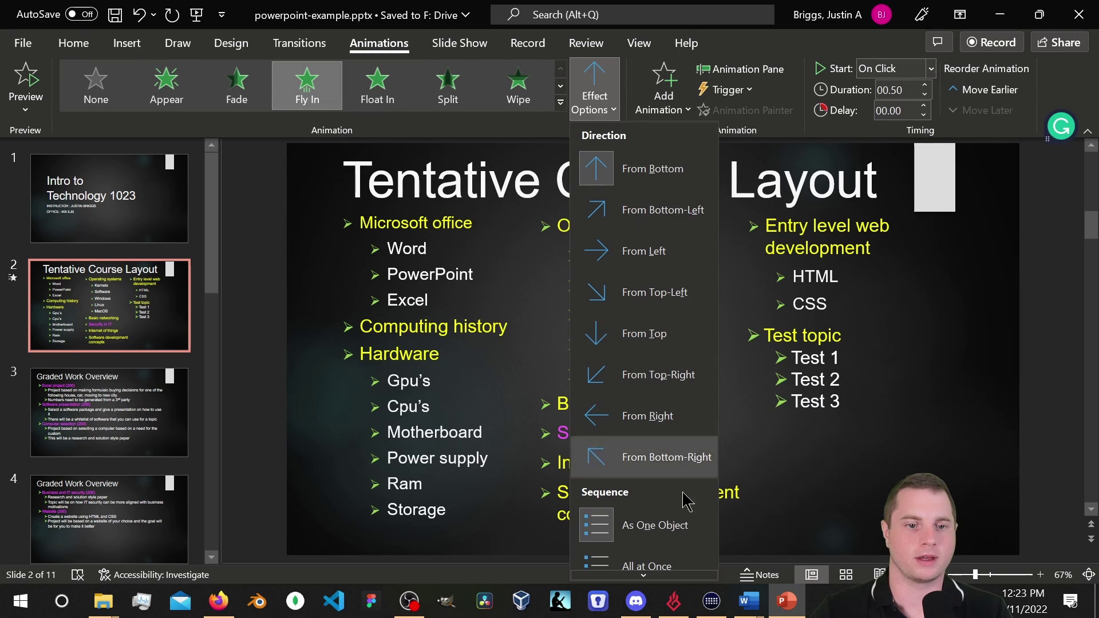
{"action": "left_click", "coordinate": [633, 418]}
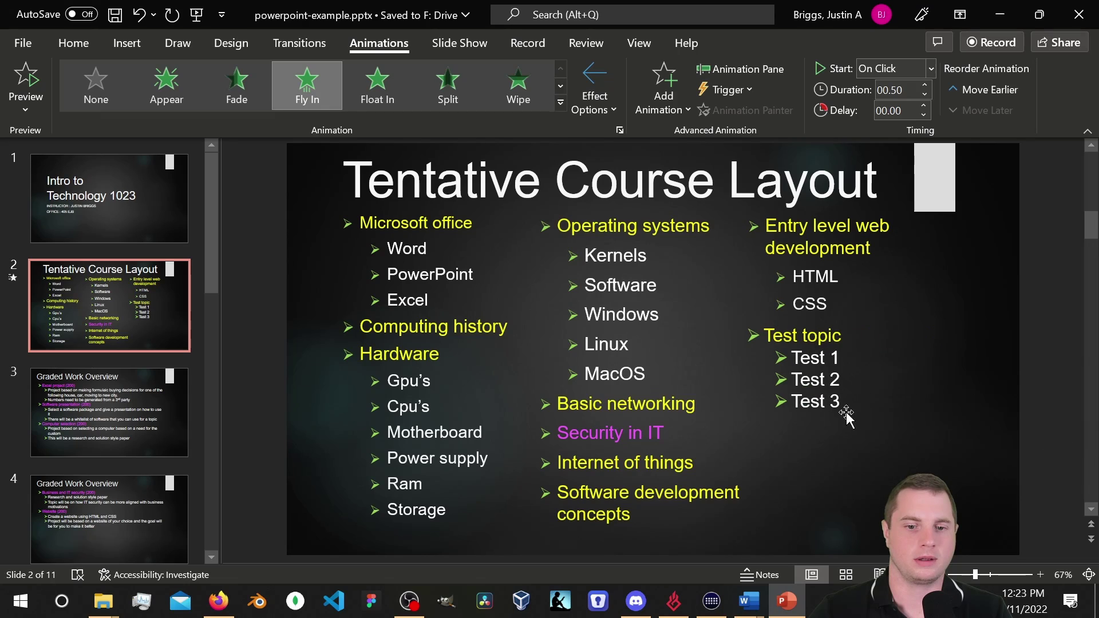
{"action": "left_click", "coordinate": [624, 258]}
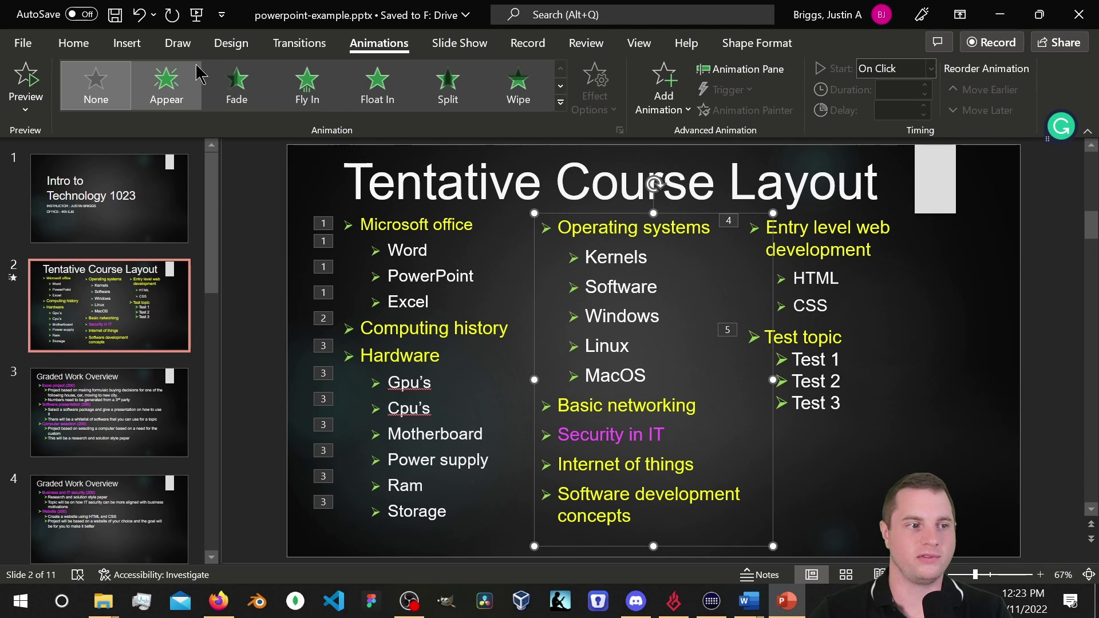
Step: Give the middle Operating systems column a Float In entrance starting After Previous, then preview it
{"action": "left_click", "coordinate": [381, 84]}
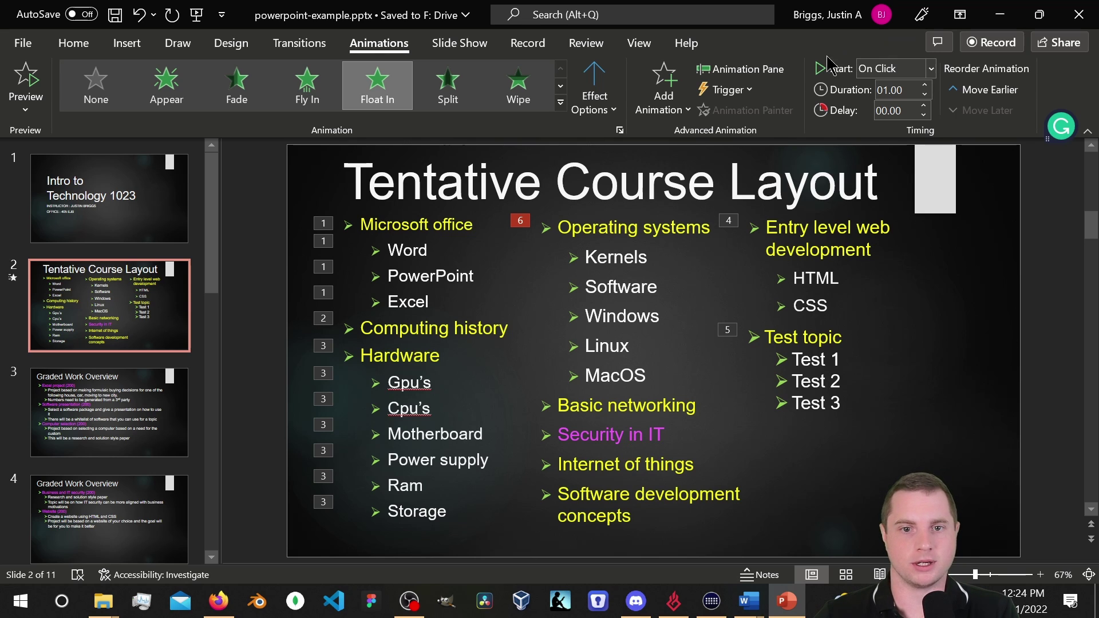
{"action": "left_click", "coordinate": [931, 69]}
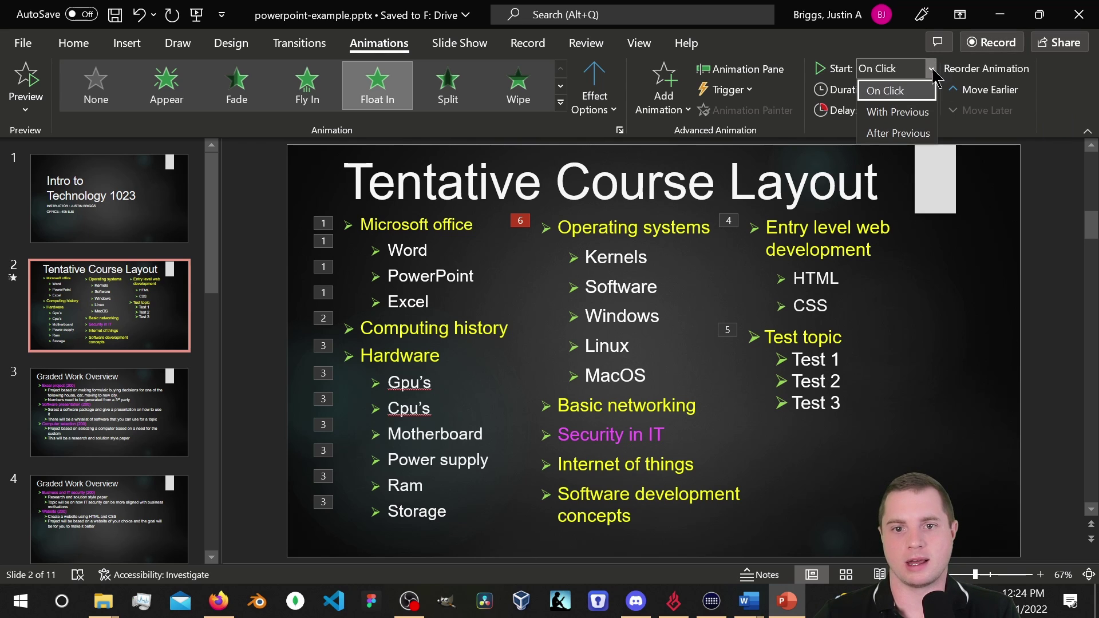
{"action": "left_click", "coordinate": [905, 135]}
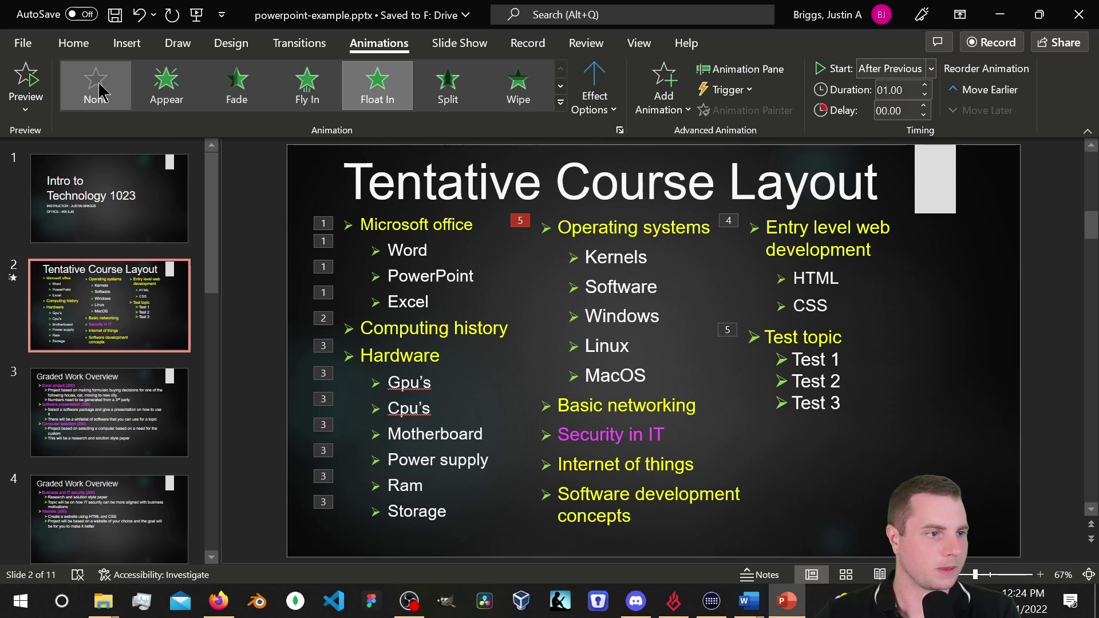
{"action": "left_click", "coordinate": [27, 75]}
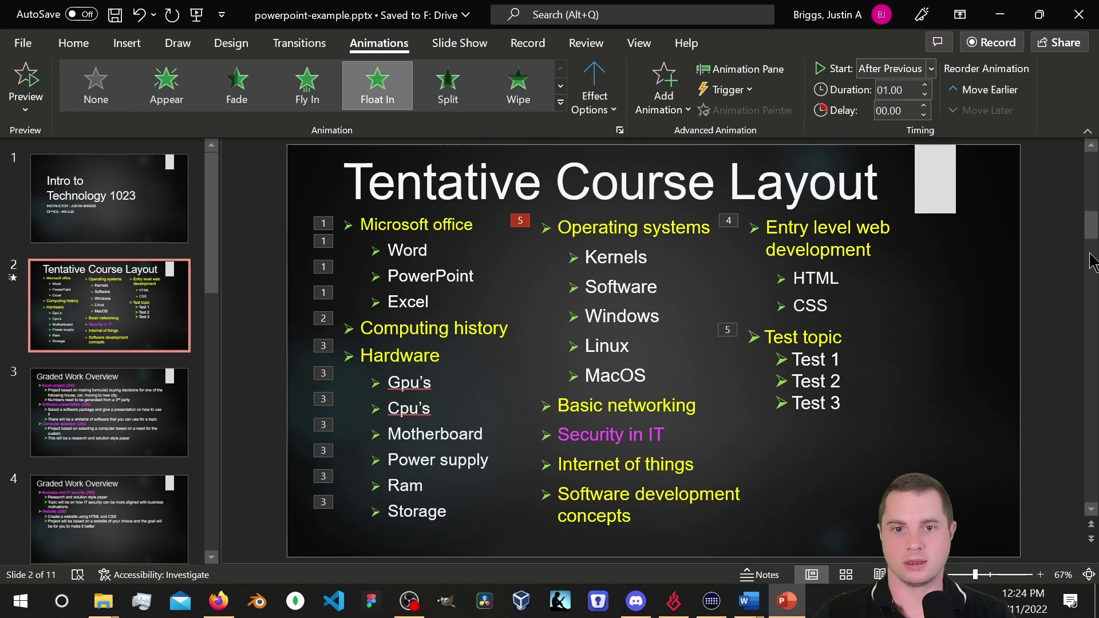
{"action": "left_click", "coordinate": [527, 216]}
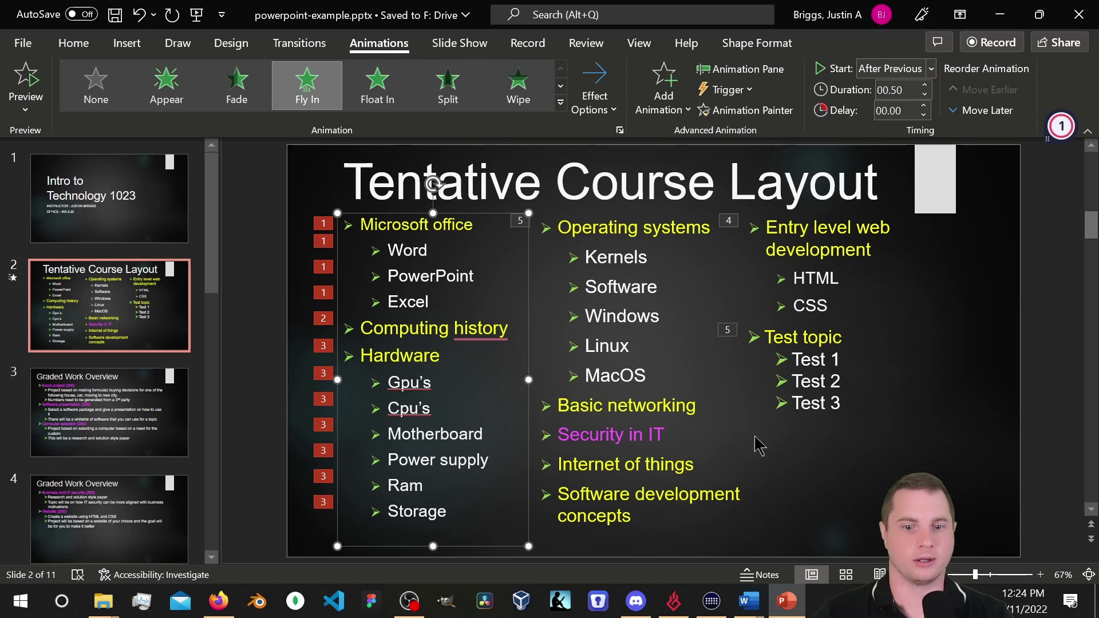
Step: Set the Entry level web development column's animation to start After Previous
{"action": "left_click", "coordinate": [929, 70]}
{"action": "left_click", "coordinate": [929, 70]}
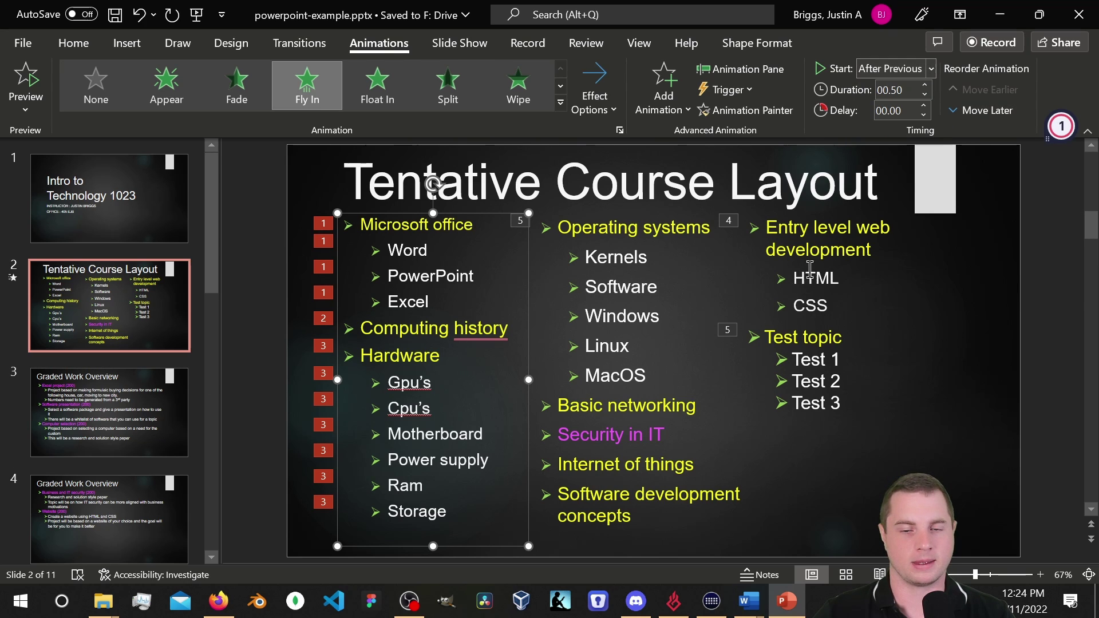
{"action": "left_click", "coordinate": [845, 250]}
{"action": "left_click", "coordinate": [931, 70]}
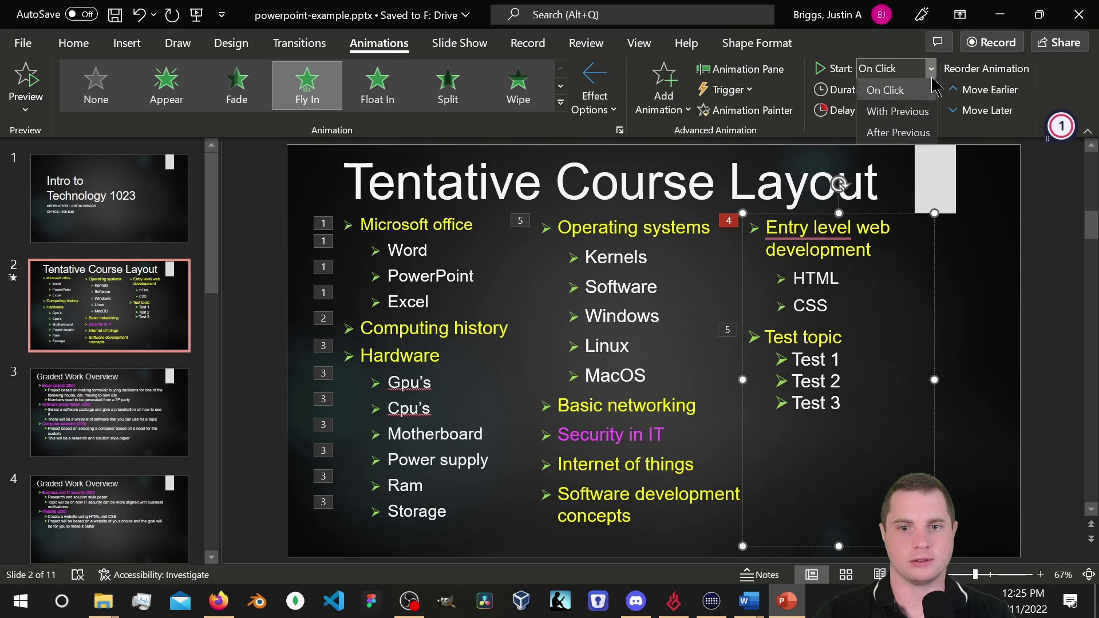
{"action": "left_click", "coordinate": [899, 138]}
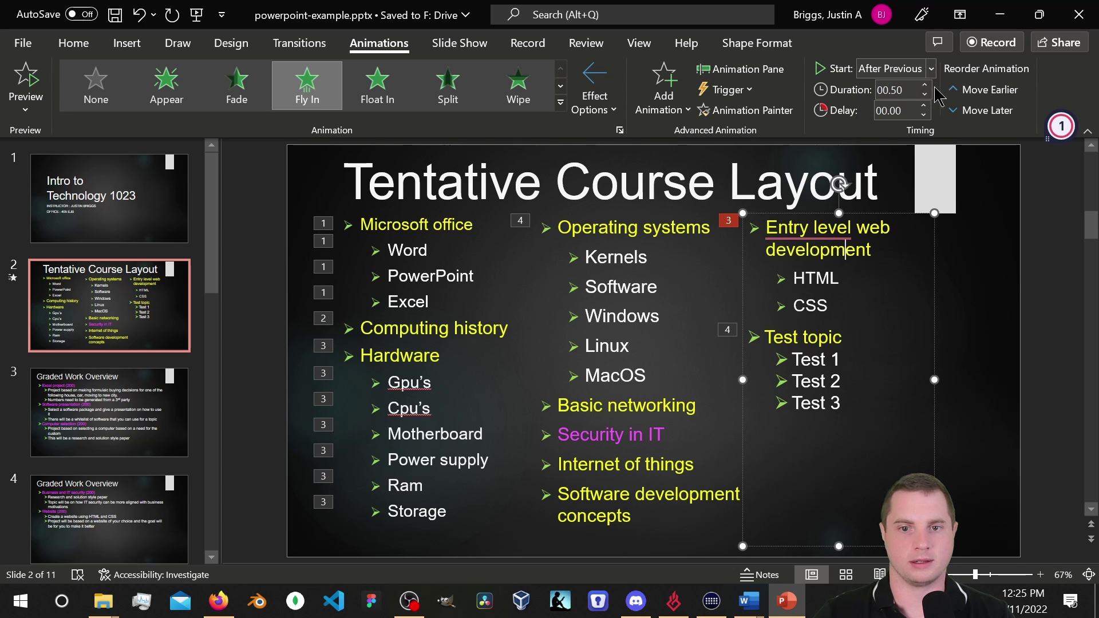
{"action": "left_click", "coordinate": [977, 334]}
Step: Shorten the middle Operating systems column's animation duration to 00.50 seconds
{"action": "left_click", "coordinate": [668, 265]}
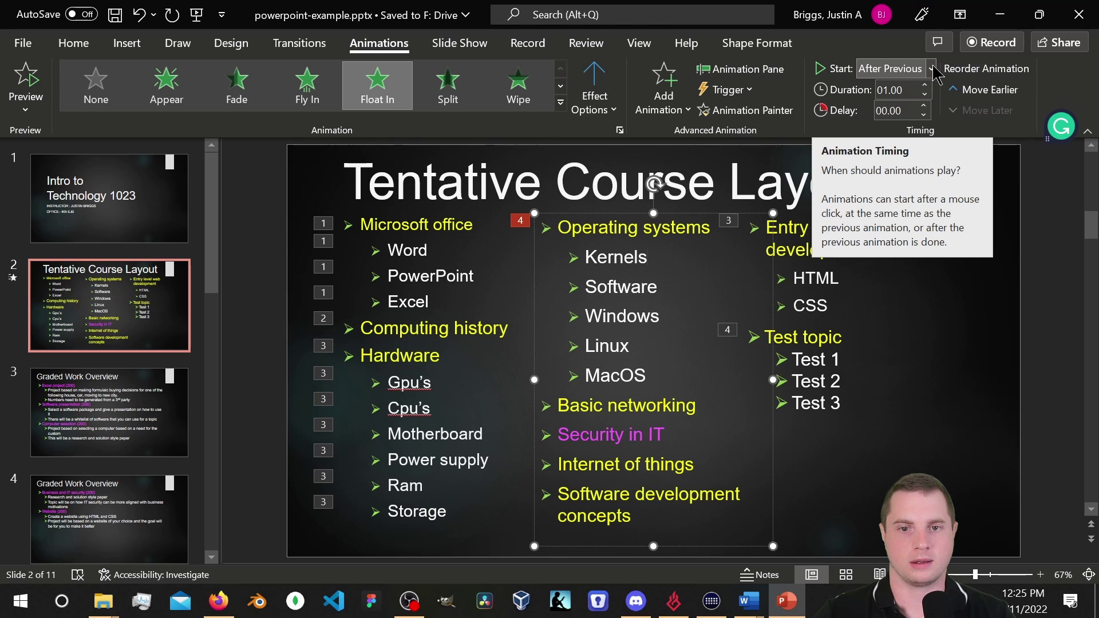
{"action": "left_click", "coordinate": [876, 331]}
{"action": "left_click", "coordinate": [659, 286]}
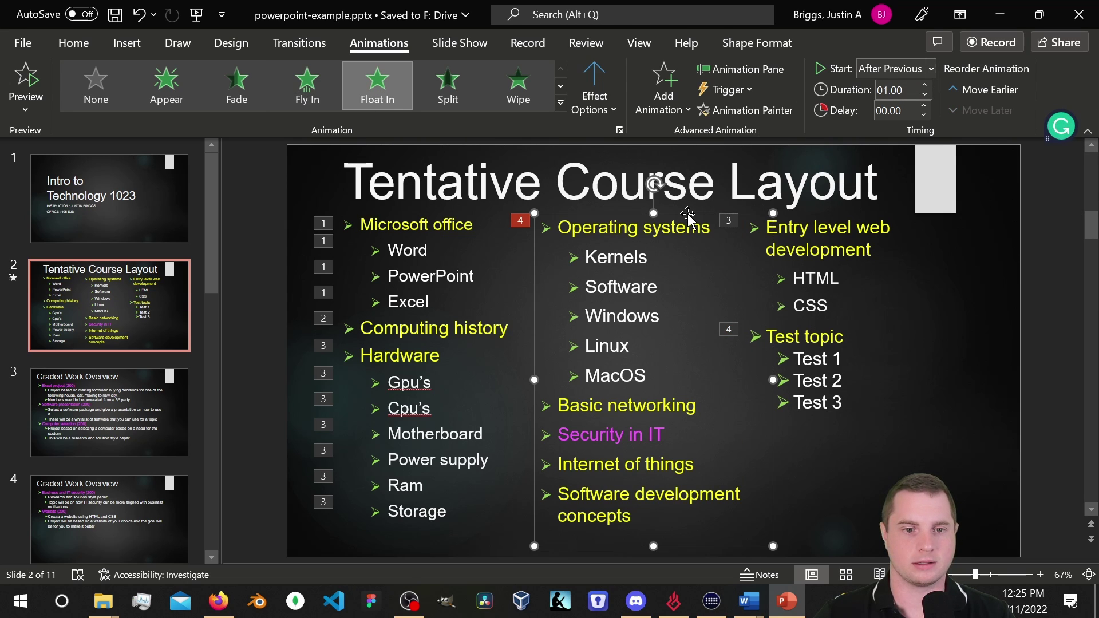
{"action": "left_click", "coordinate": [927, 95]}
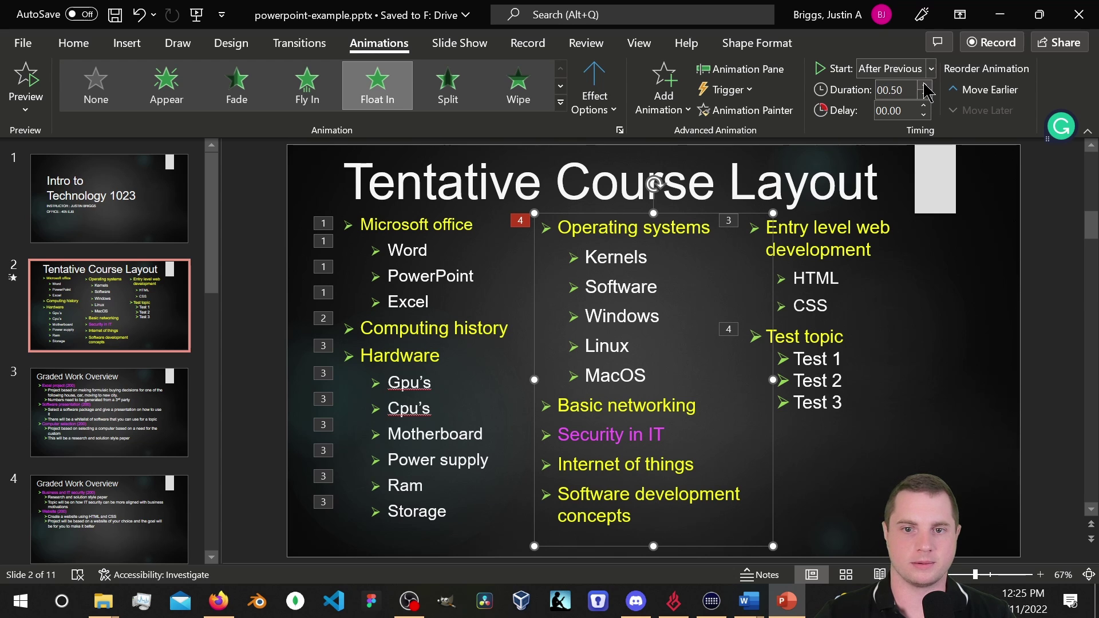
Step: Preview all of the slide's animations, then show them in the Animation Pane
{"action": "left_click", "coordinate": [29, 77]}
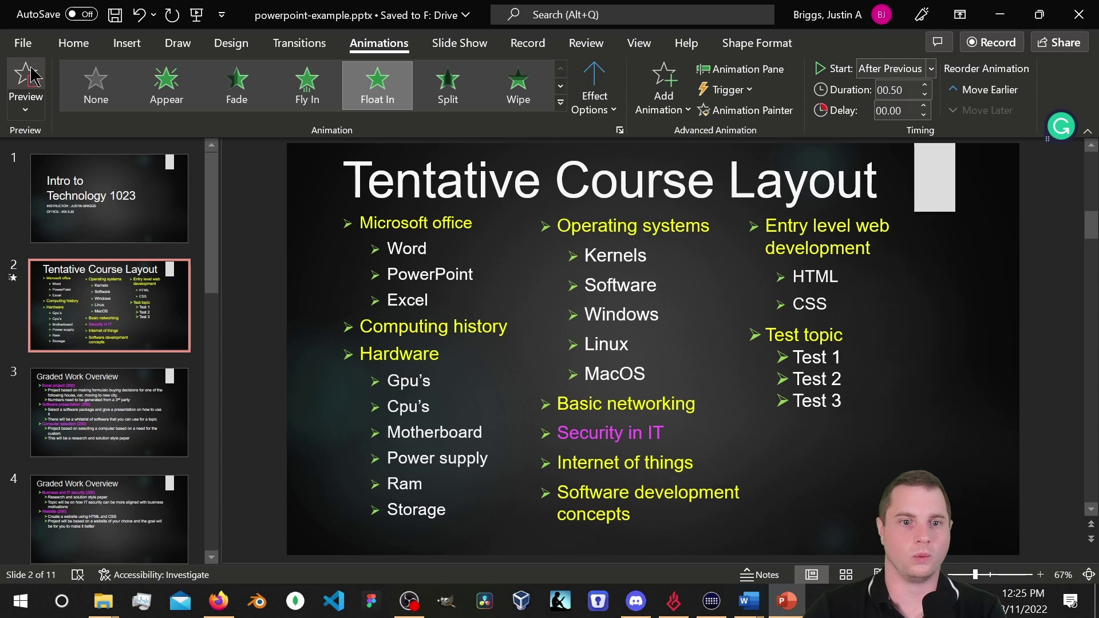
{"action": "left_click", "coordinate": [759, 71]}
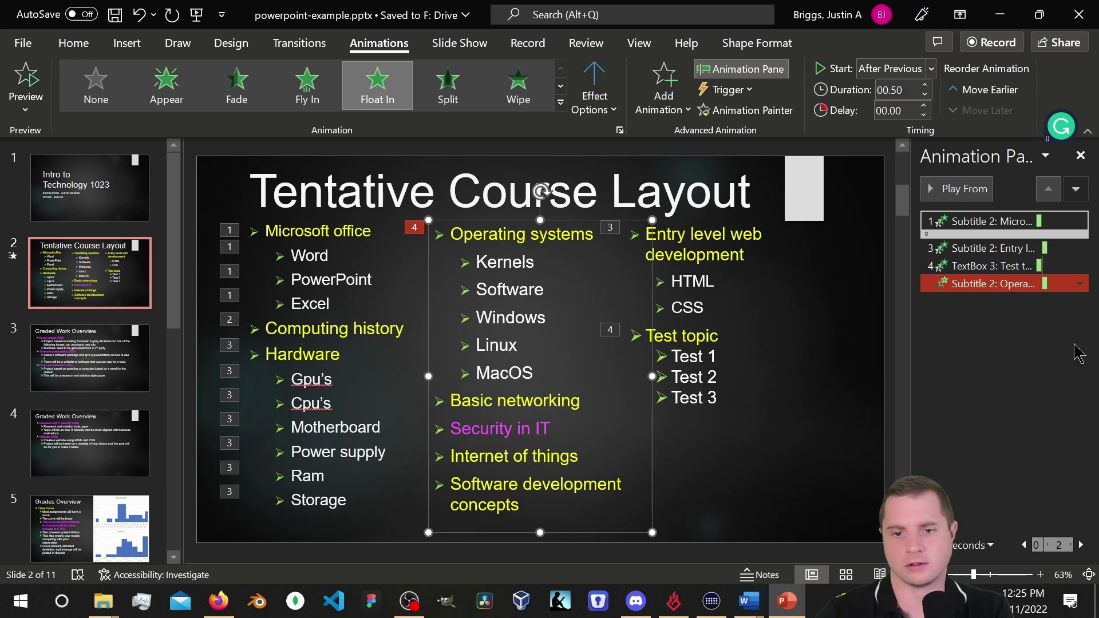
Step: Play all animations, widen the Animation Pane, and open the Microsoft office animation's timing settings
{"action": "left_click", "coordinate": [1029, 350]}
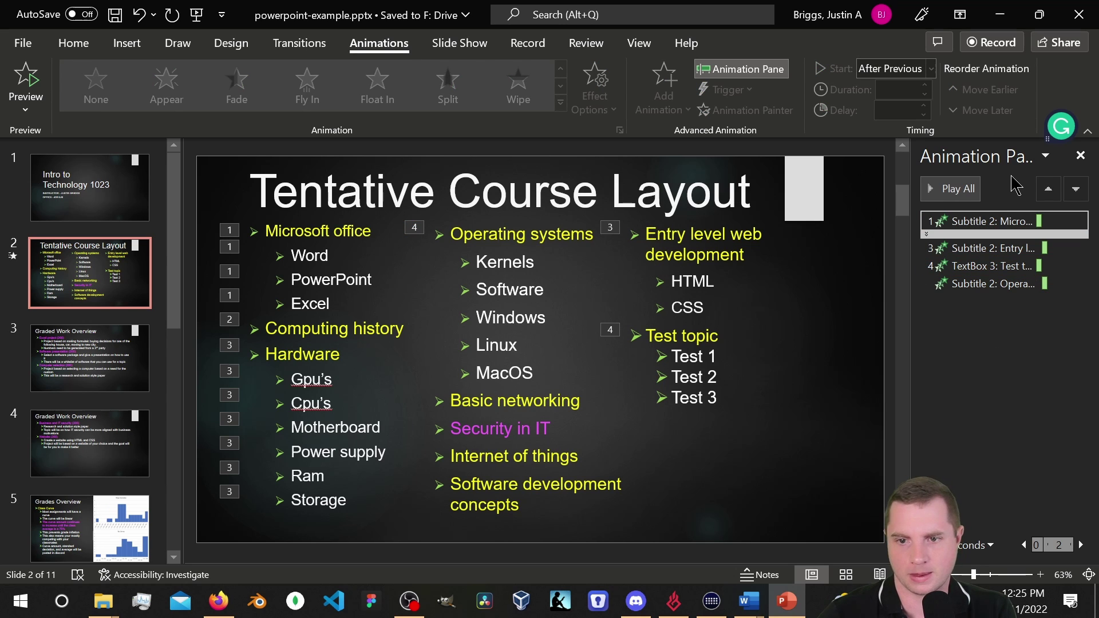
{"action": "left_click", "coordinate": [951, 188]}
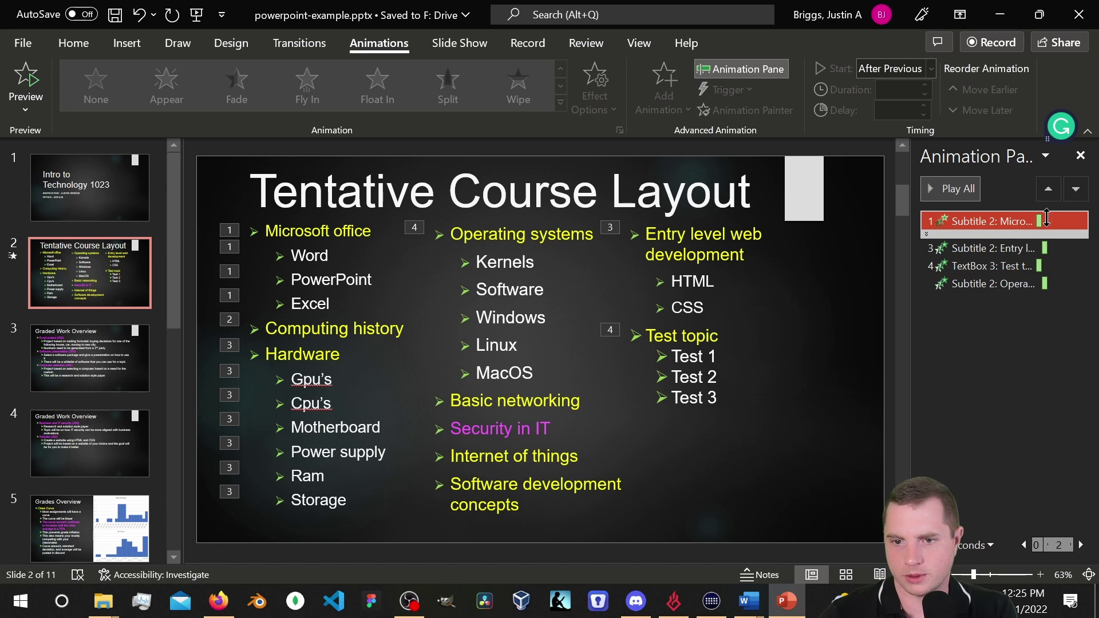
{"action": "left_click_drag", "start_coordinate": [914, 340], "coordinate": [751, 319]}
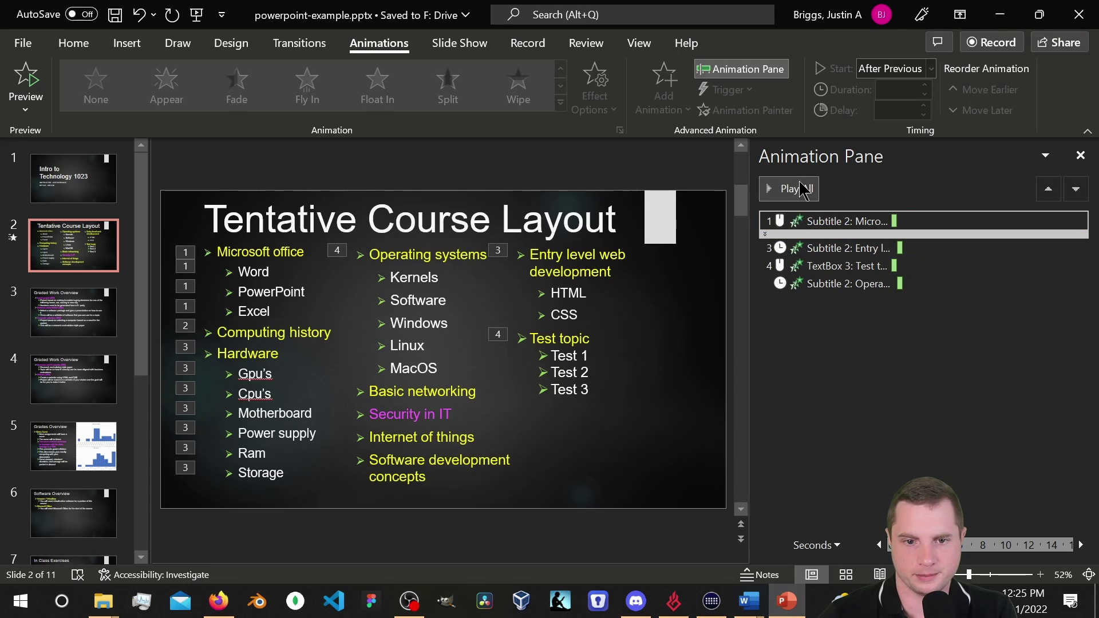
{"action": "left_click", "coordinate": [881, 217]}
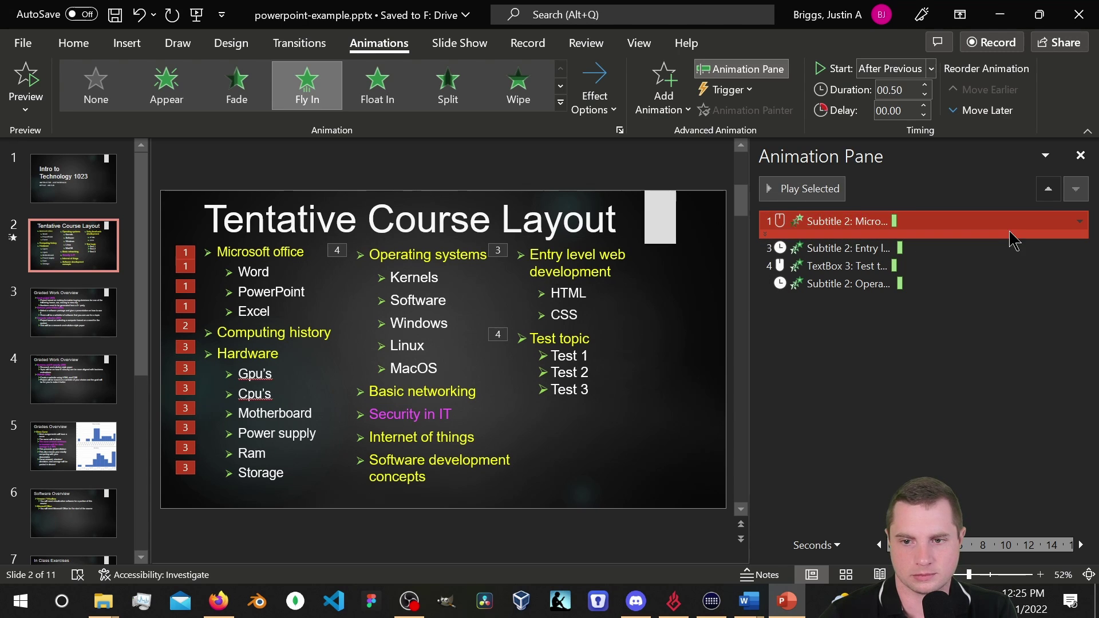
{"action": "left_click", "coordinate": [1079, 222]}
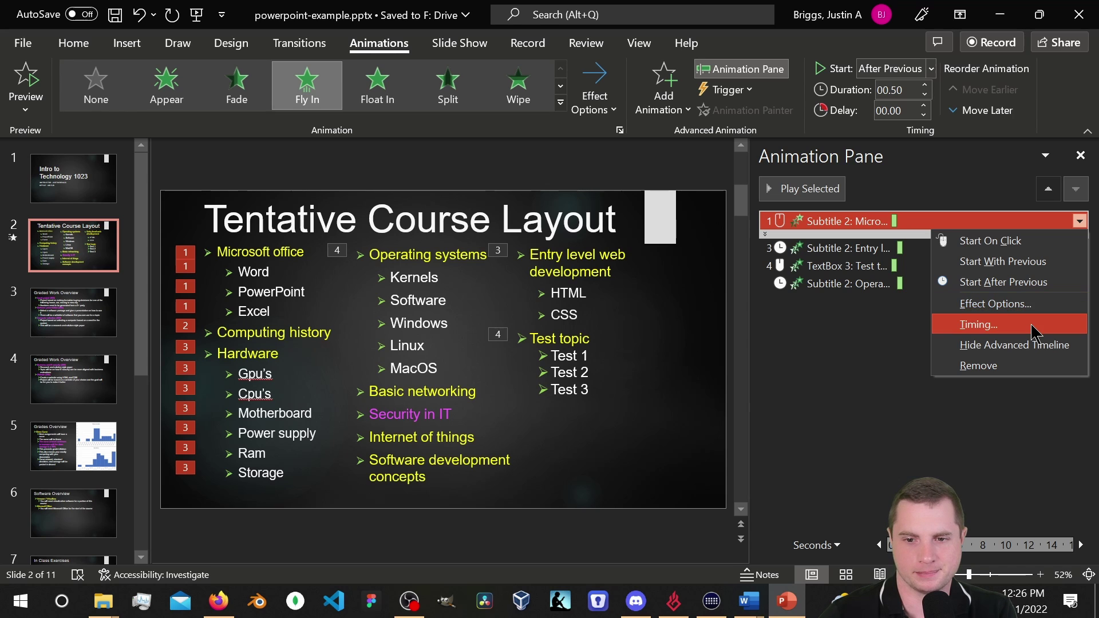
{"action": "left_click", "coordinate": [1024, 324]}
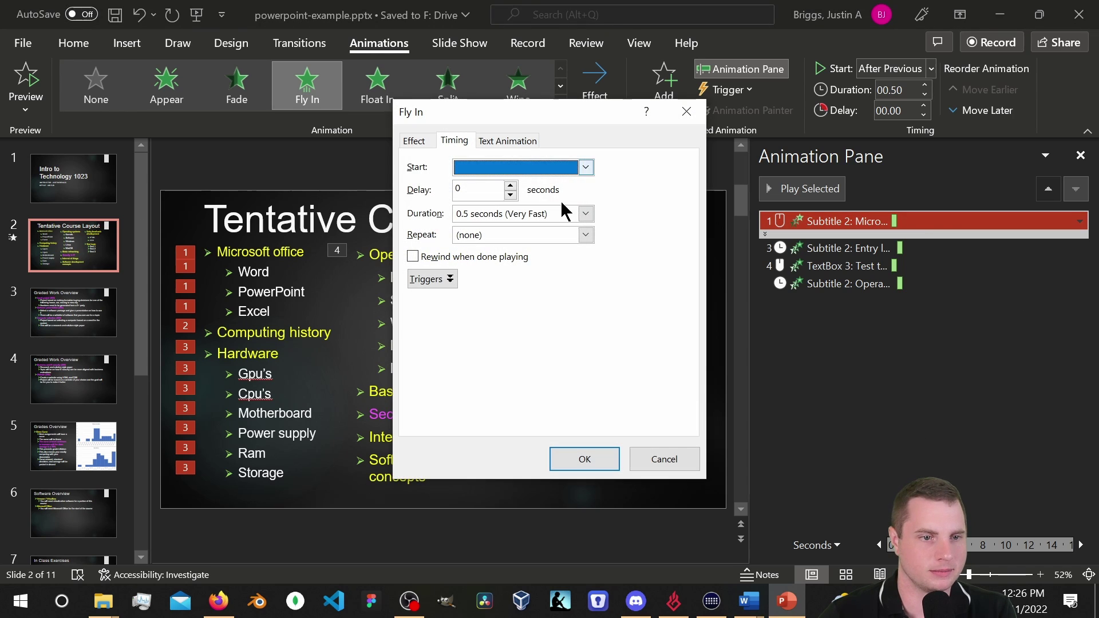
Step: In the Fly In settings, set Microsoft office to start After Previous and group text As One Object
{"action": "left_click", "coordinate": [578, 169]}
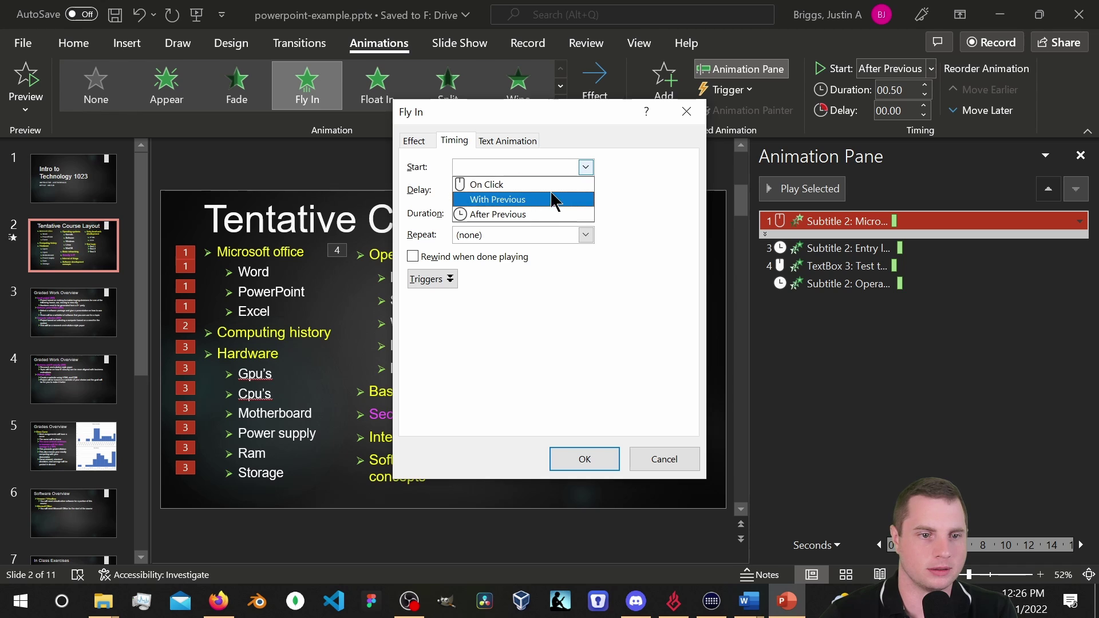
{"action": "left_click", "coordinate": [538, 214]}
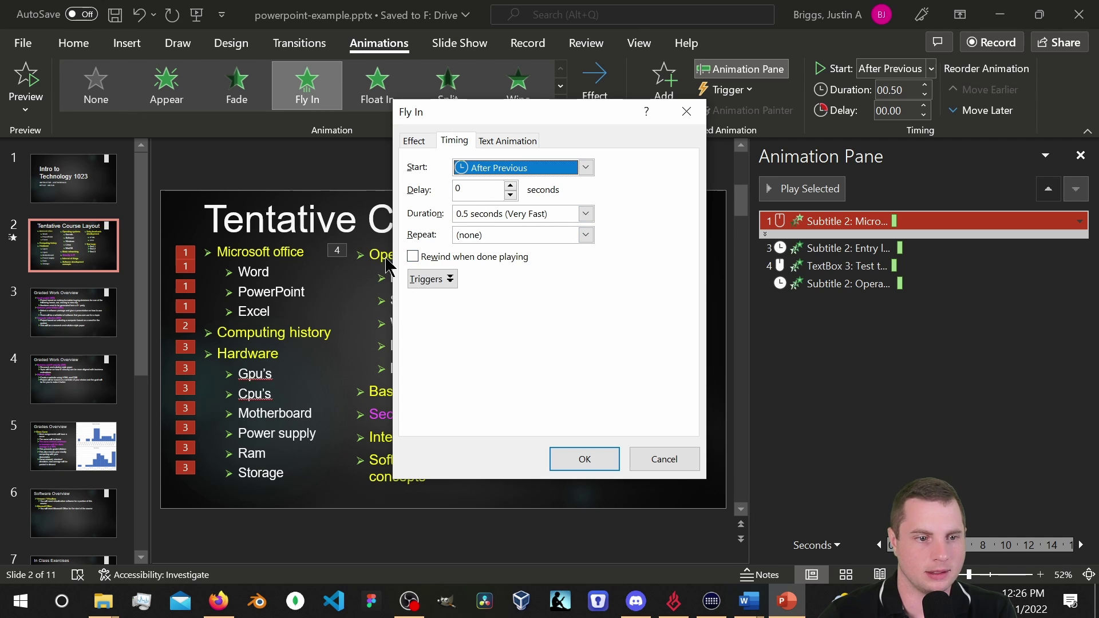
{"action": "left_click", "coordinate": [504, 141]}
{"action": "left_click", "coordinate": [417, 142]}
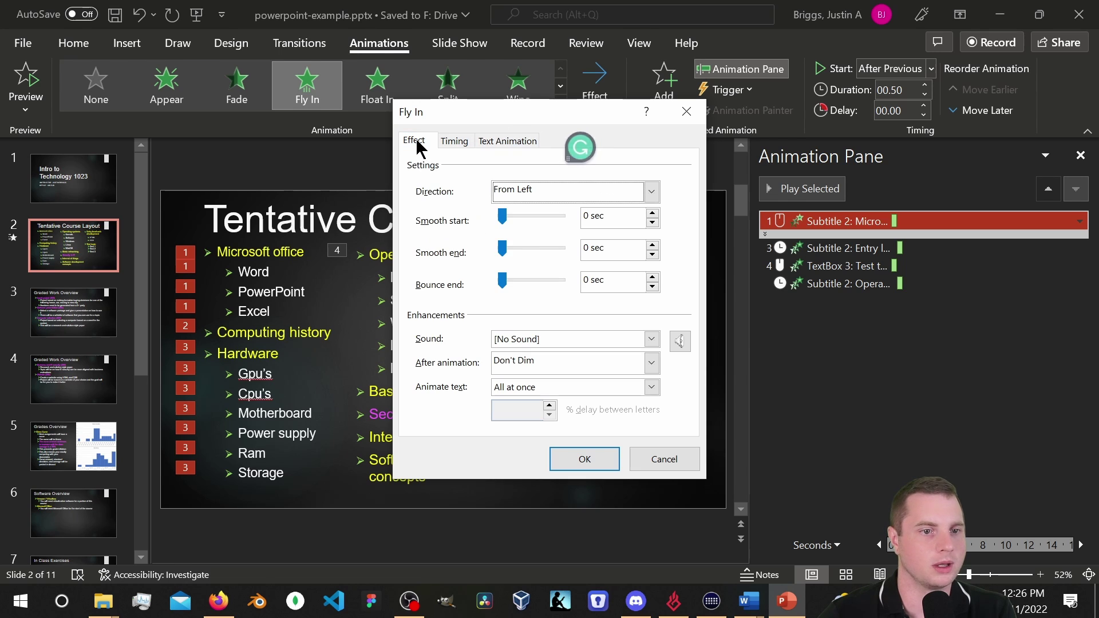
{"action": "left_click", "coordinate": [497, 143]}
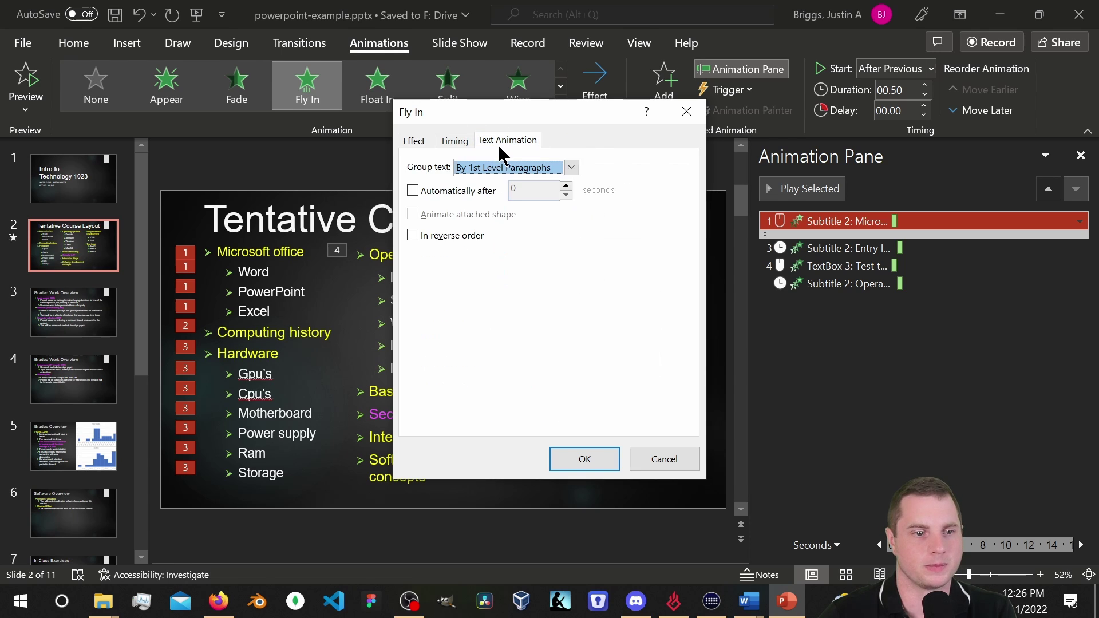
{"action": "left_click", "coordinate": [572, 168]}
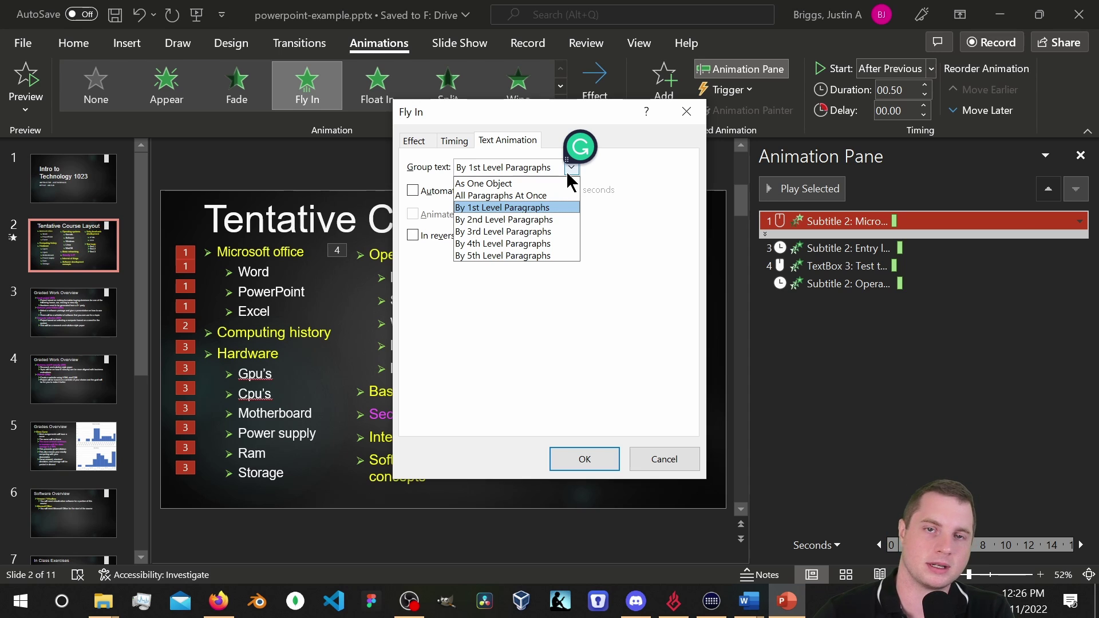
{"action": "left_click", "coordinate": [535, 183]}
{"action": "left_click", "coordinate": [589, 458]}
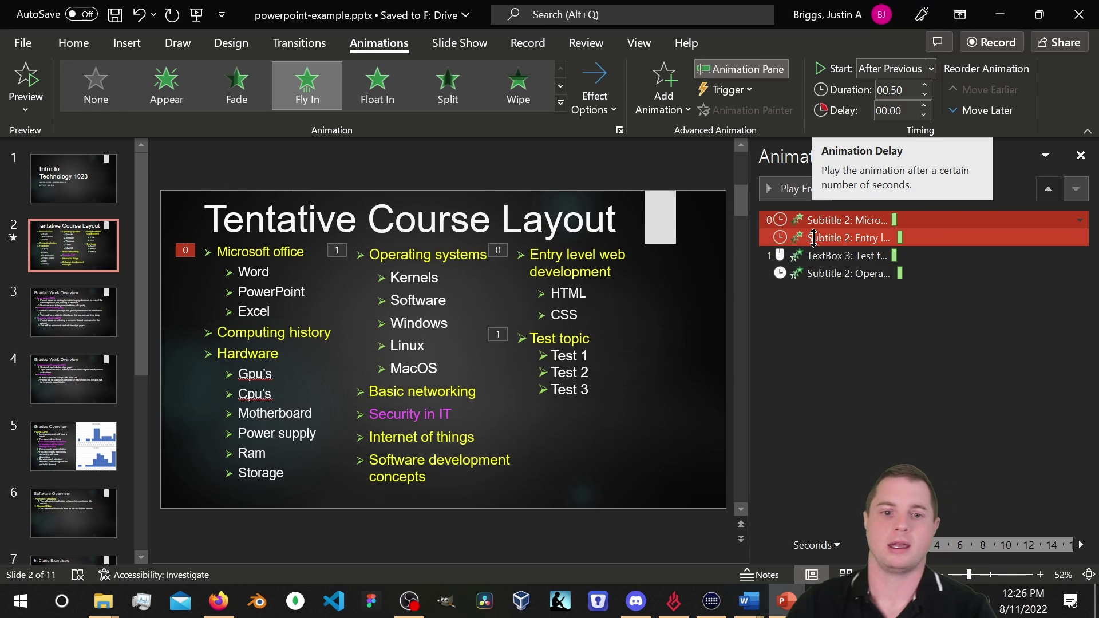
{"action": "left_click", "coordinate": [854, 238]}
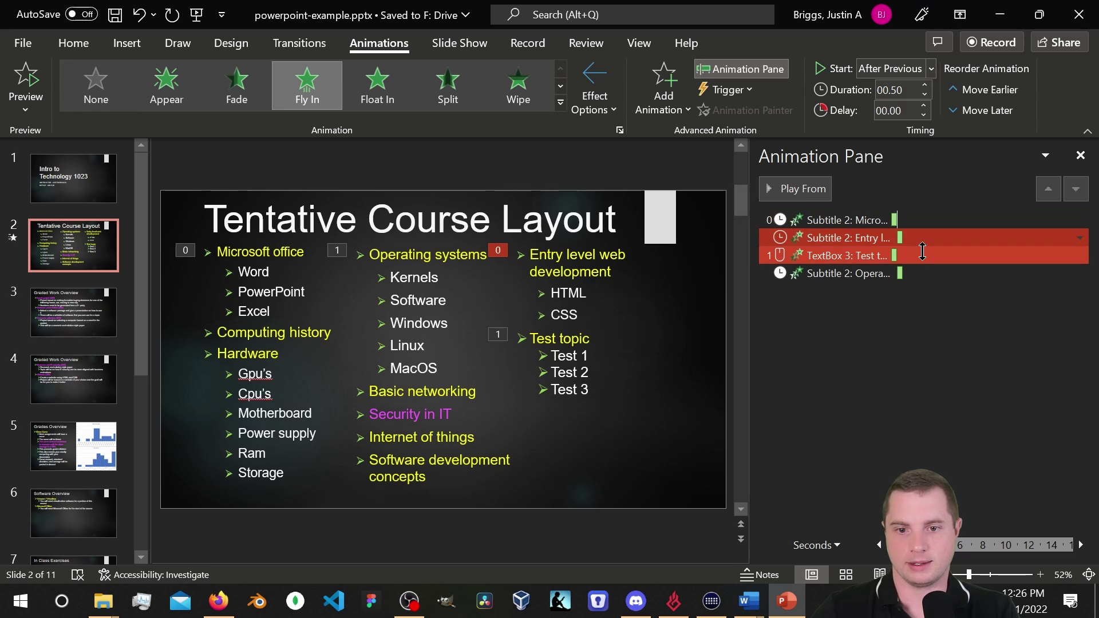
{"action": "left_click", "coordinate": [1079, 238]}
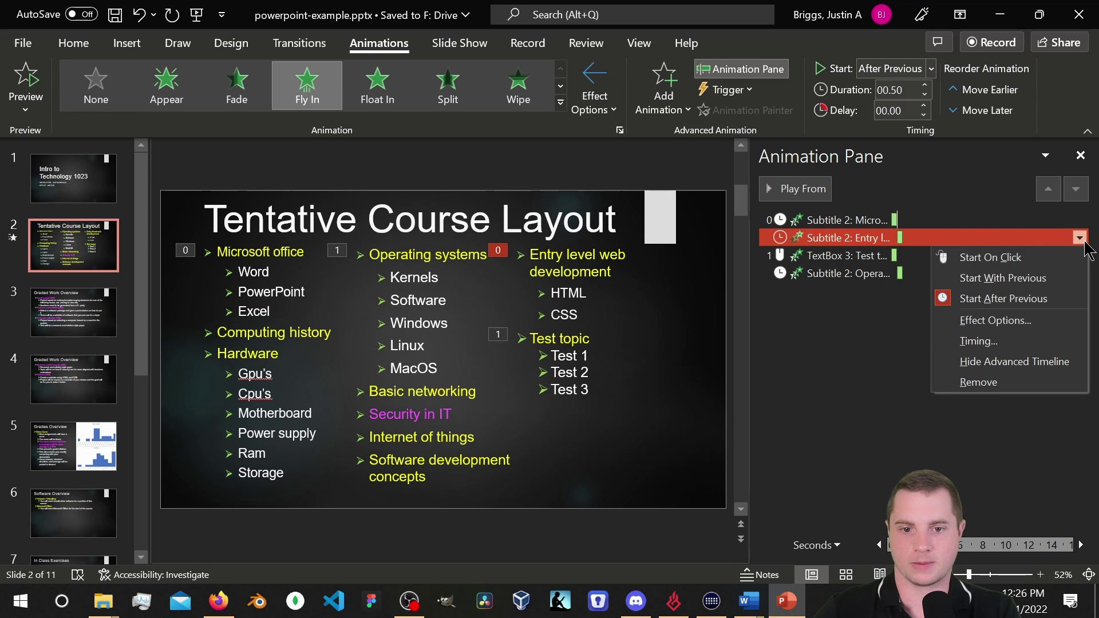
{"action": "left_click", "coordinate": [1008, 322]}
{"action": "left_click", "coordinate": [455, 142]}
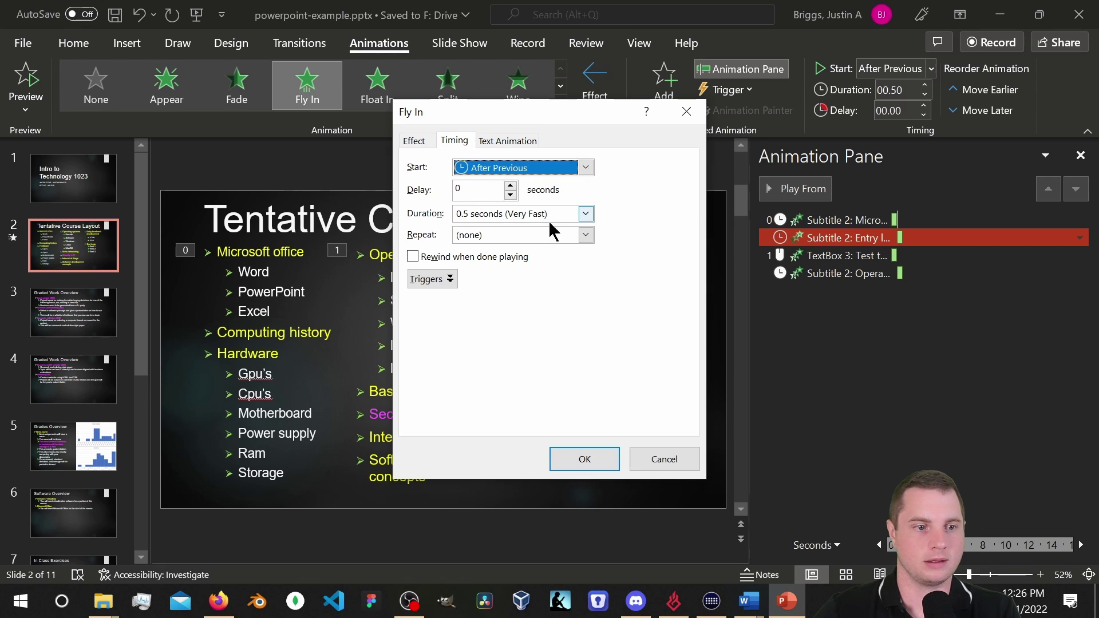
{"action": "left_click", "coordinate": [589, 163]}
{"action": "left_click", "coordinate": [589, 163]}
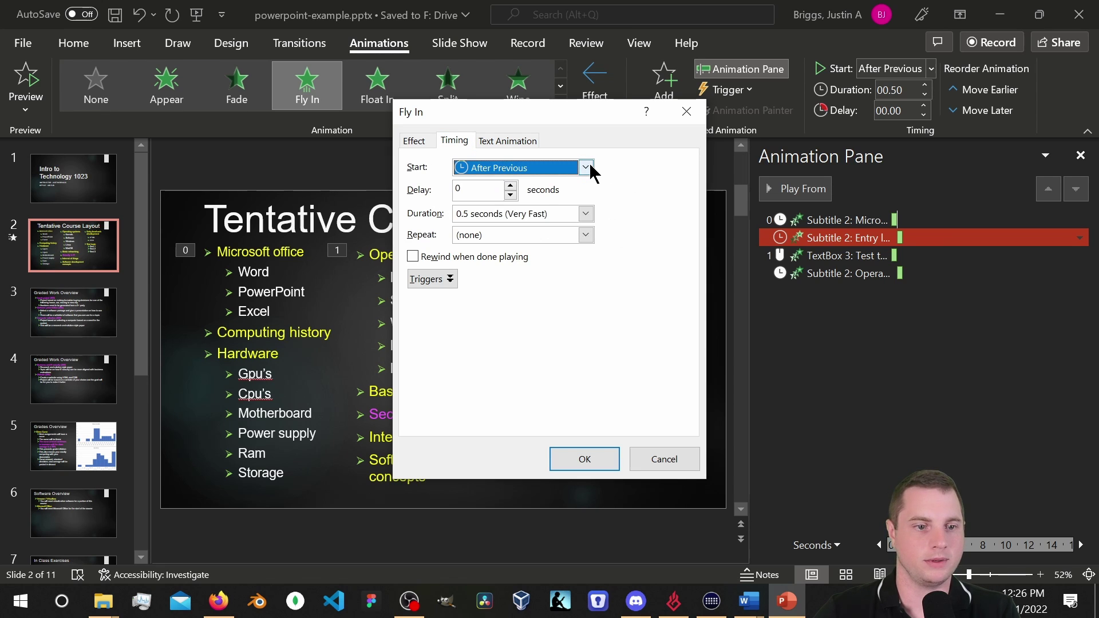
{"action": "left_click", "coordinate": [509, 141]}
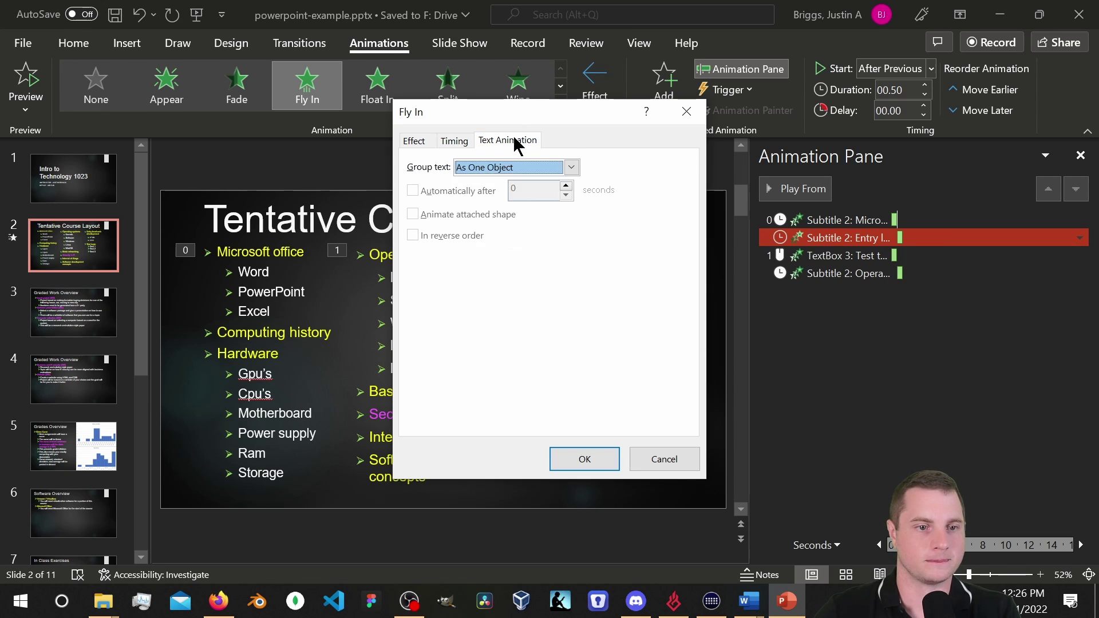
{"action": "left_click", "coordinate": [572, 457]}
{"action": "left_click", "coordinate": [1012, 256]}
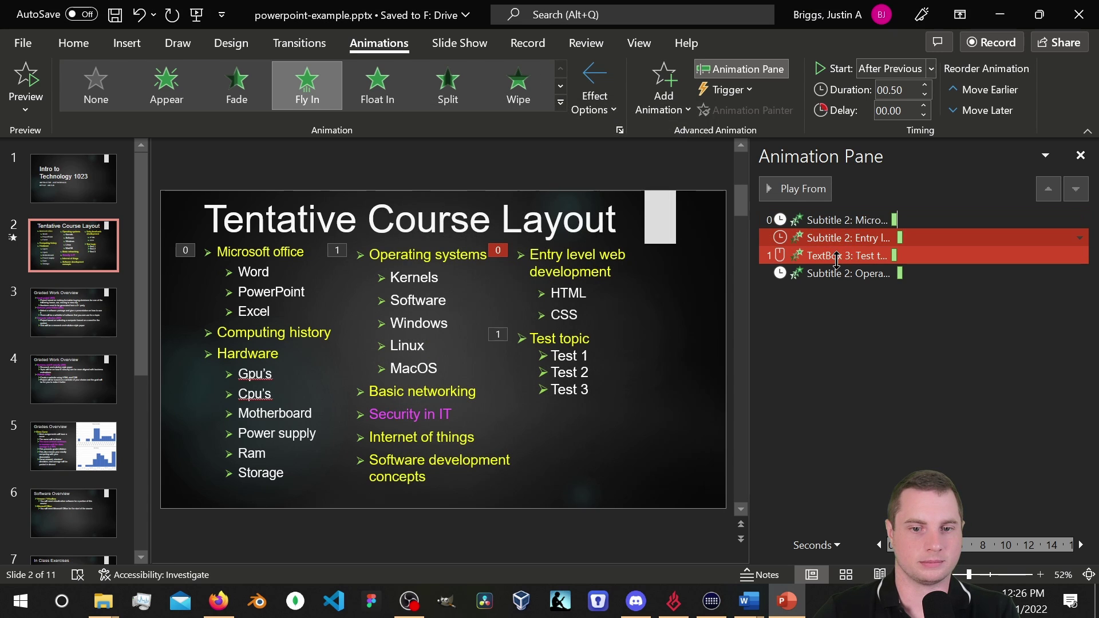
Step: Set the Test topic (TextBox 3) animation to start After Previous and review its Fly In effect options
{"action": "right_click", "coordinate": [859, 256]}
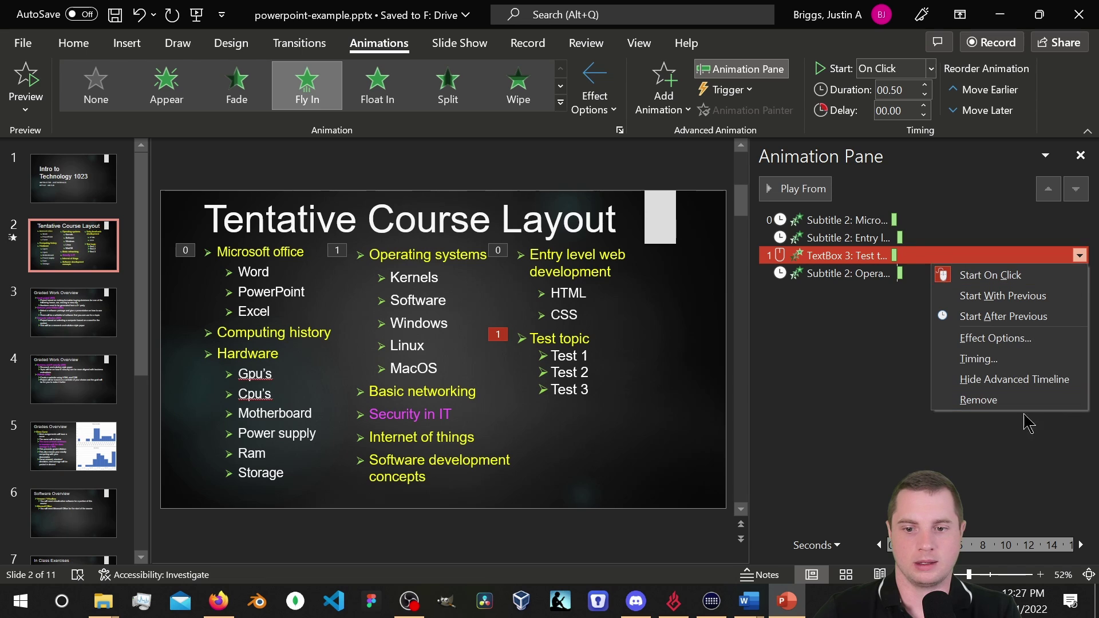
{"action": "left_click", "coordinate": [1028, 316]}
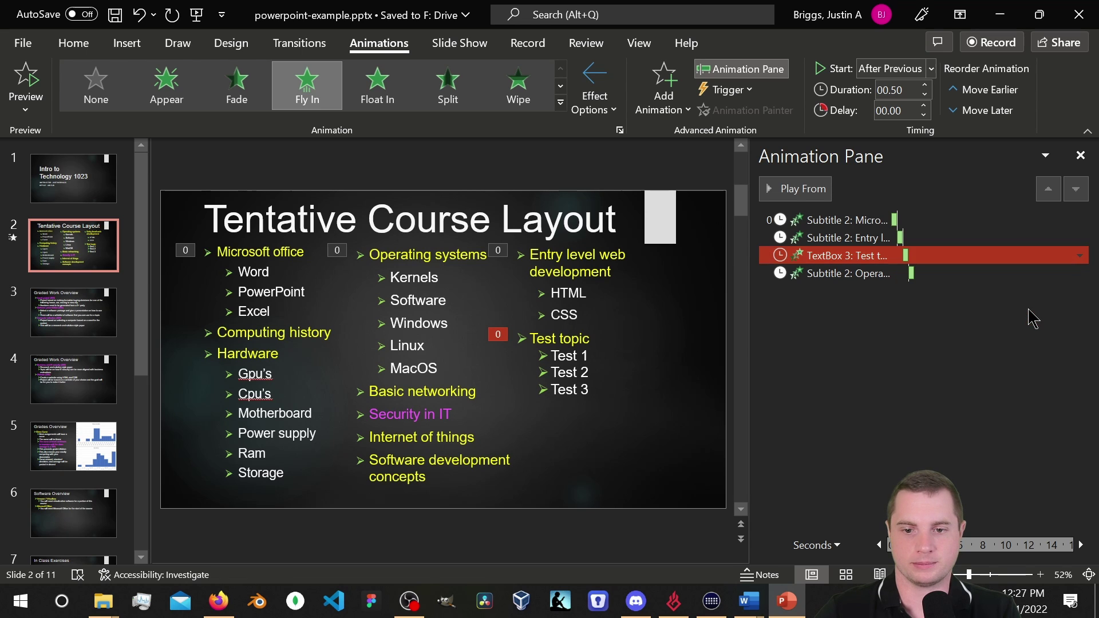
{"action": "right_click", "coordinate": [946, 256]}
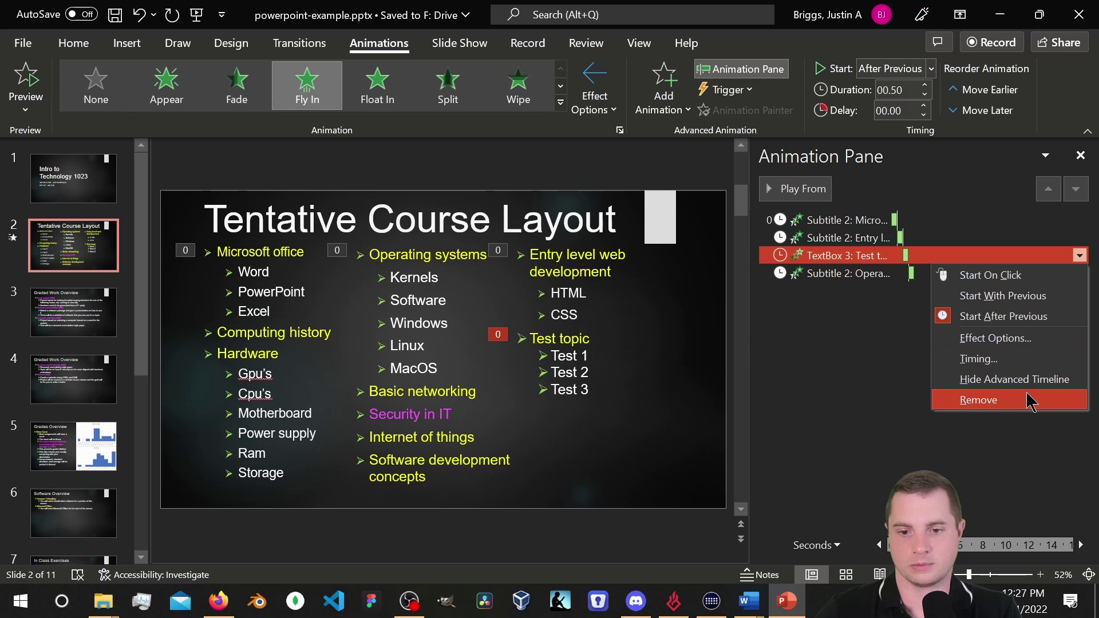
{"action": "left_click", "coordinate": [1002, 337]}
{"action": "left_click", "coordinate": [522, 144]}
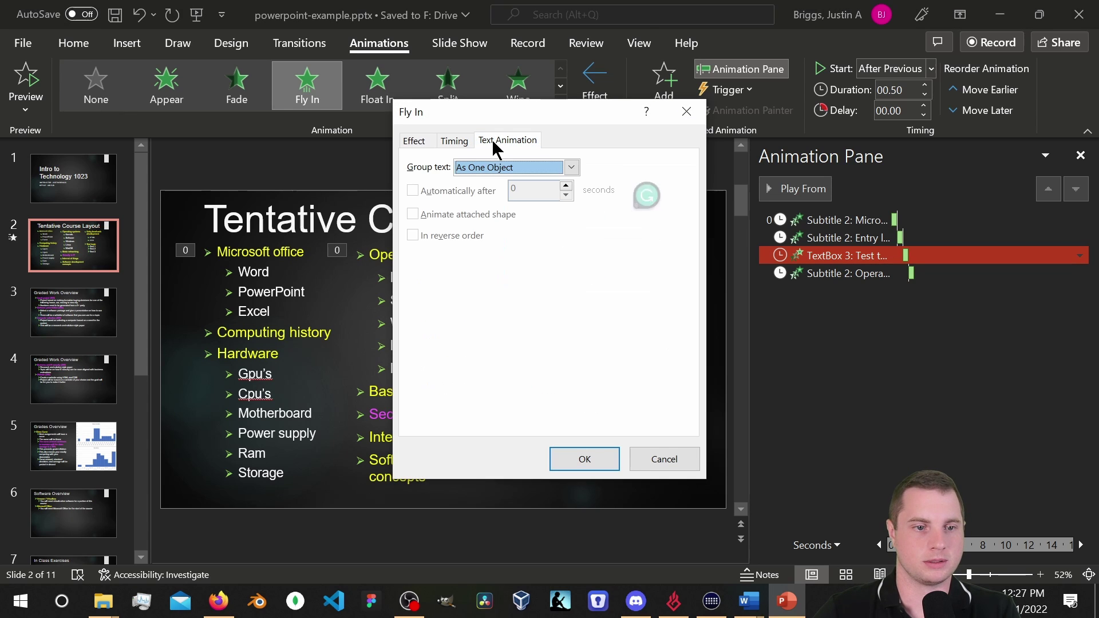
{"action": "left_click", "coordinate": [457, 141]}
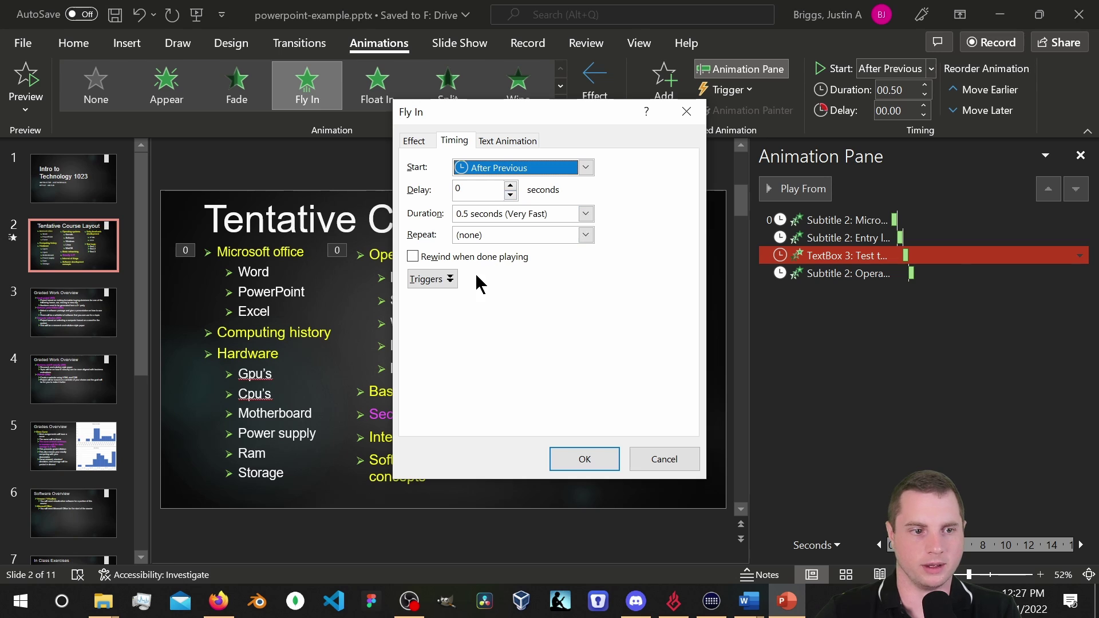
{"action": "left_click", "coordinate": [433, 141]}
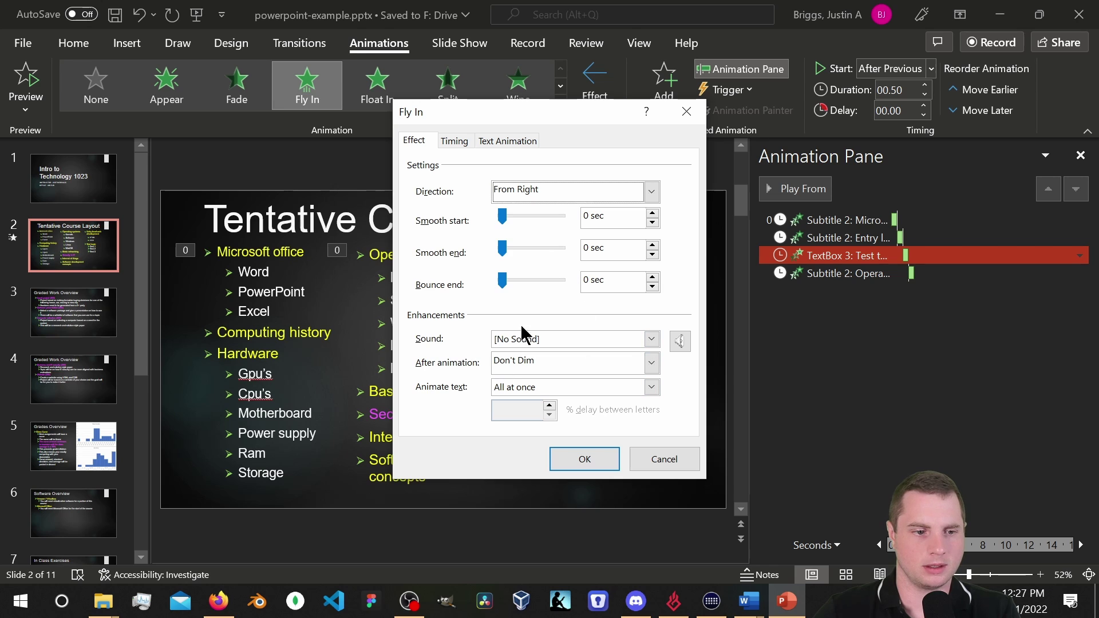
{"action": "left_click", "coordinate": [592, 465]}
{"action": "left_click", "coordinate": [852, 274]}
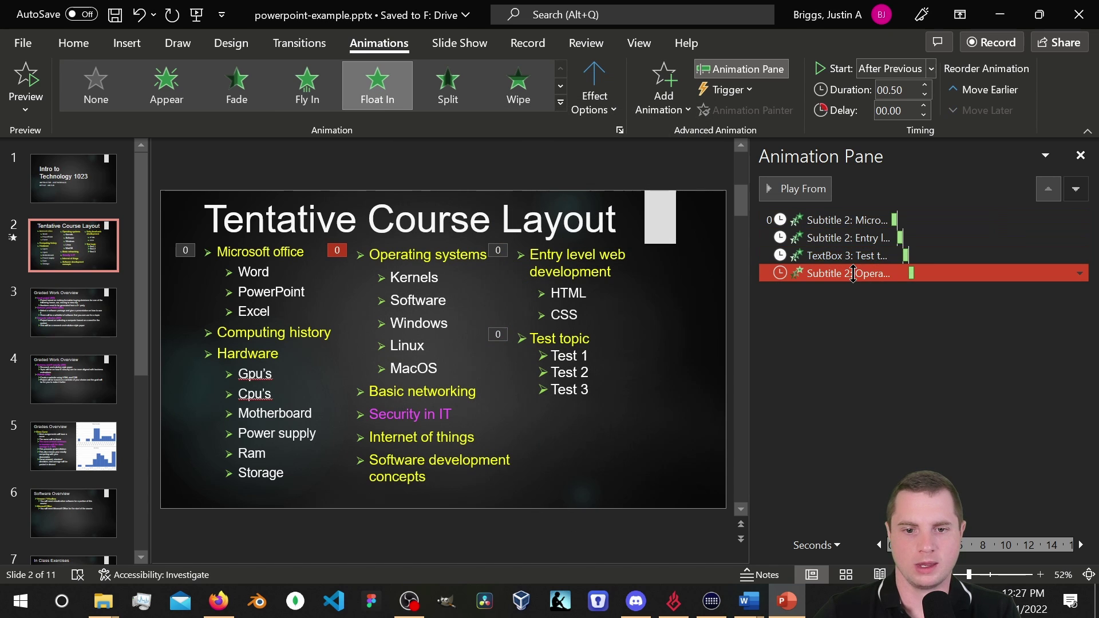
{"action": "left_click", "coordinate": [1080, 273]}
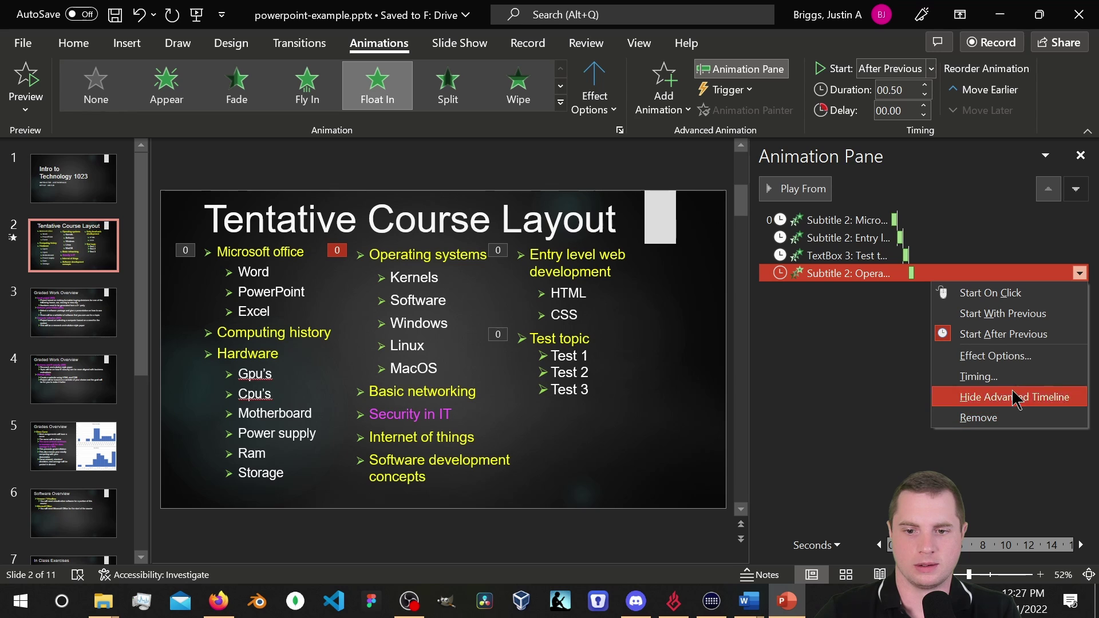
{"action": "left_click", "coordinate": [1014, 355]}
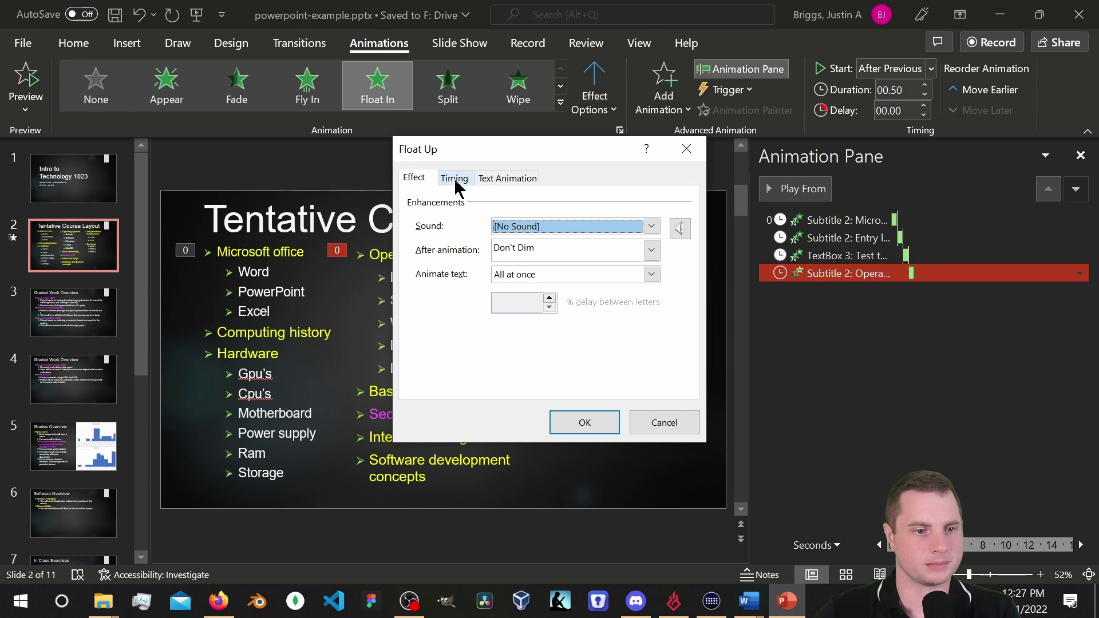
{"action": "left_click", "coordinate": [455, 178]}
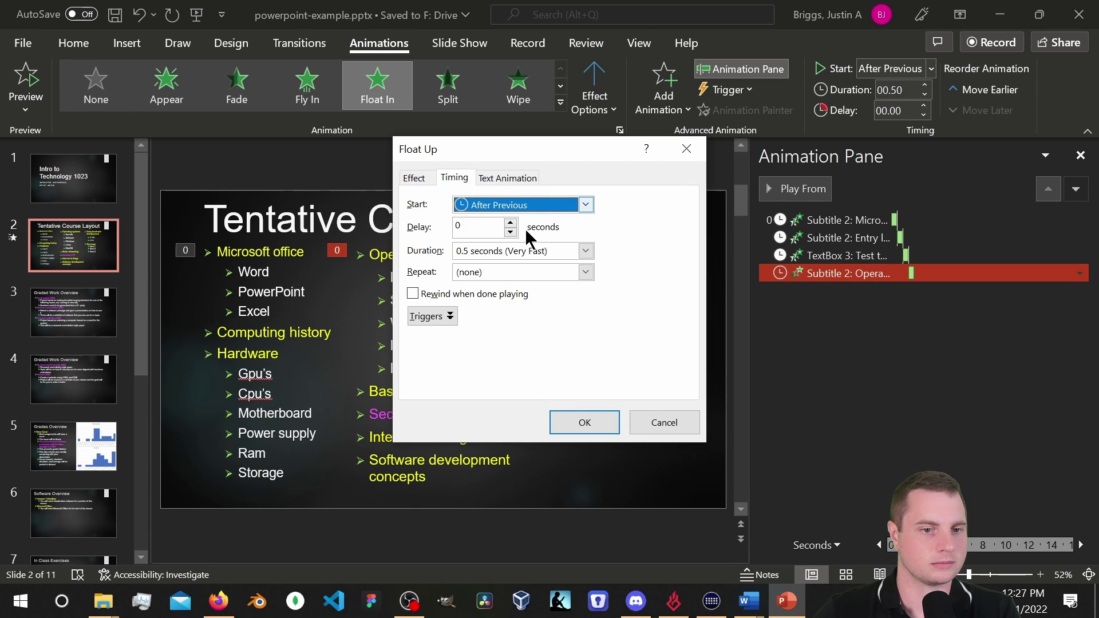
{"action": "left_click", "coordinate": [508, 178]}
{"action": "left_click", "coordinate": [585, 423]}
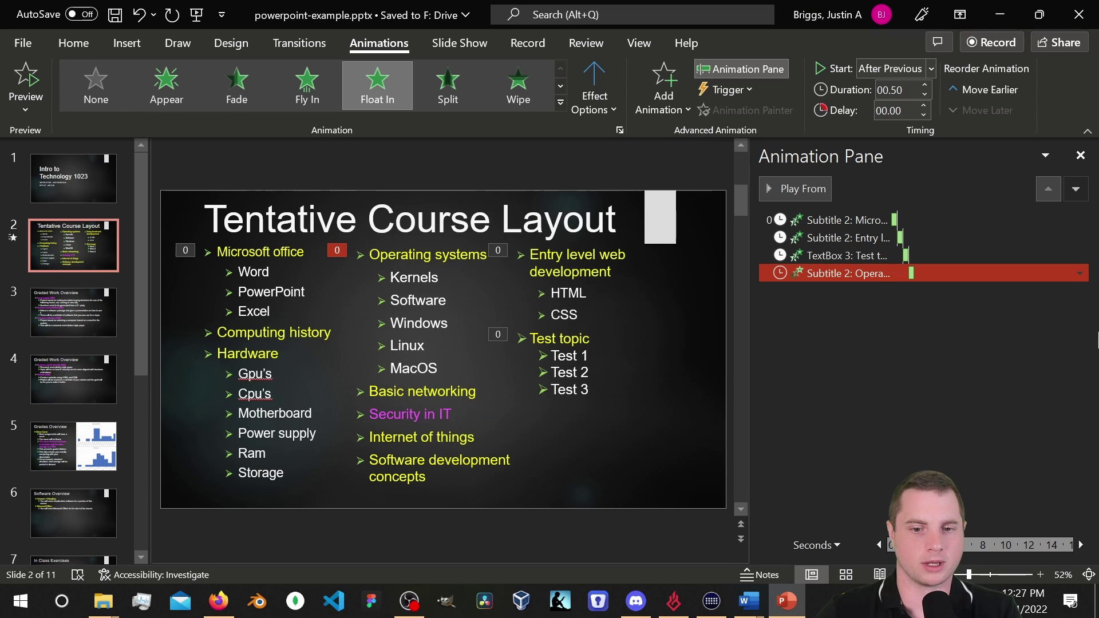
{"action": "left_click", "coordinate": [802, 189]}
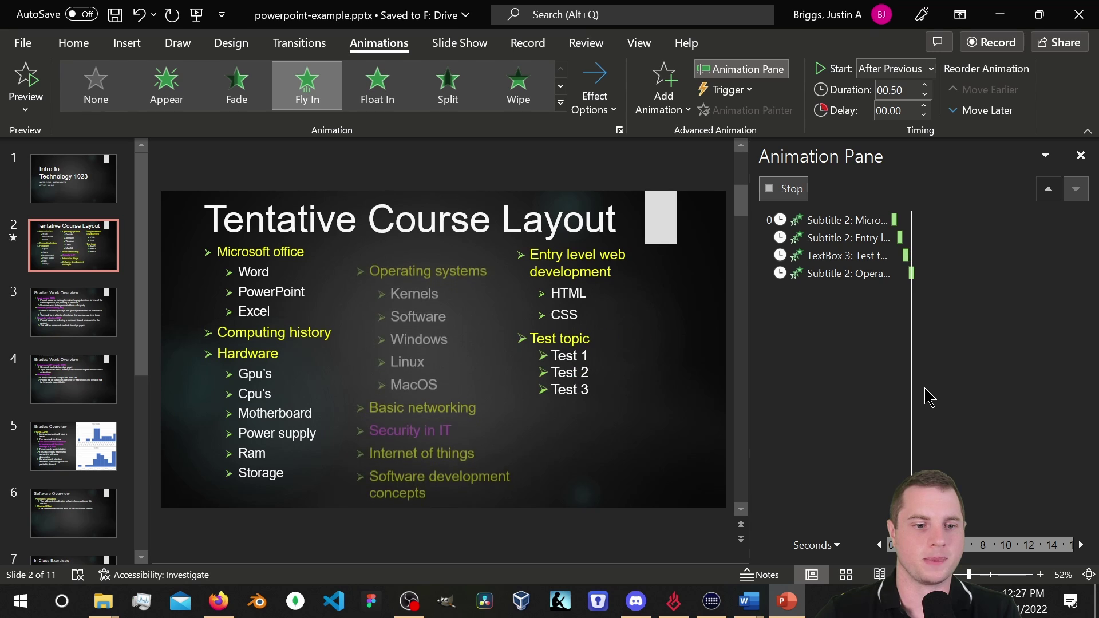
{"action": "left_click", "coordinate": [606, 378]}
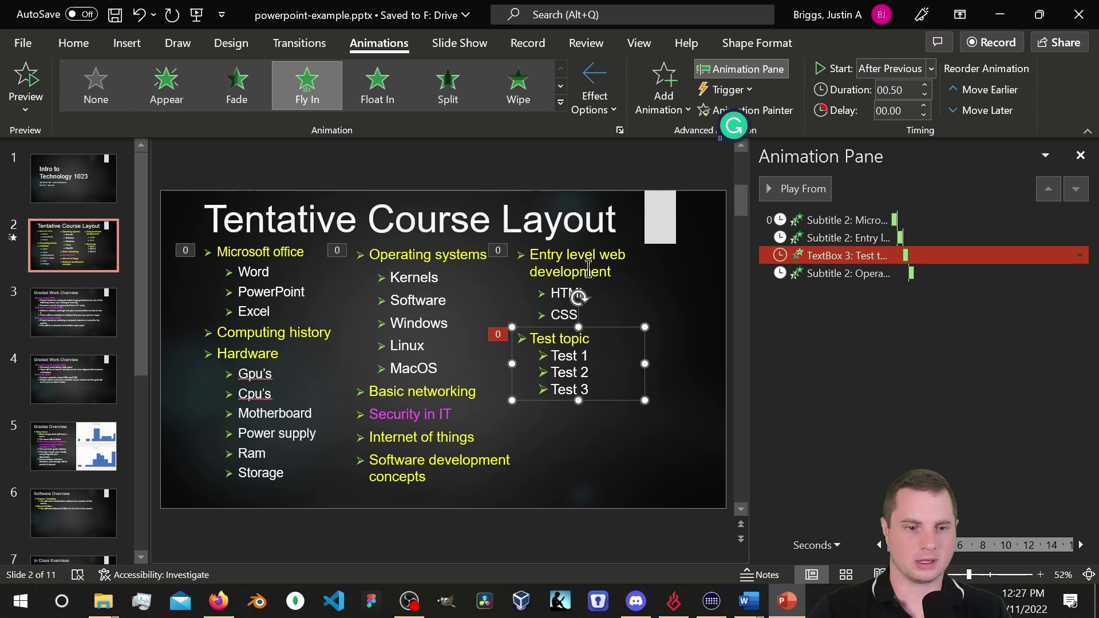
{"action": "left_click", "coordinate": [589, 270], "text": "shift"}
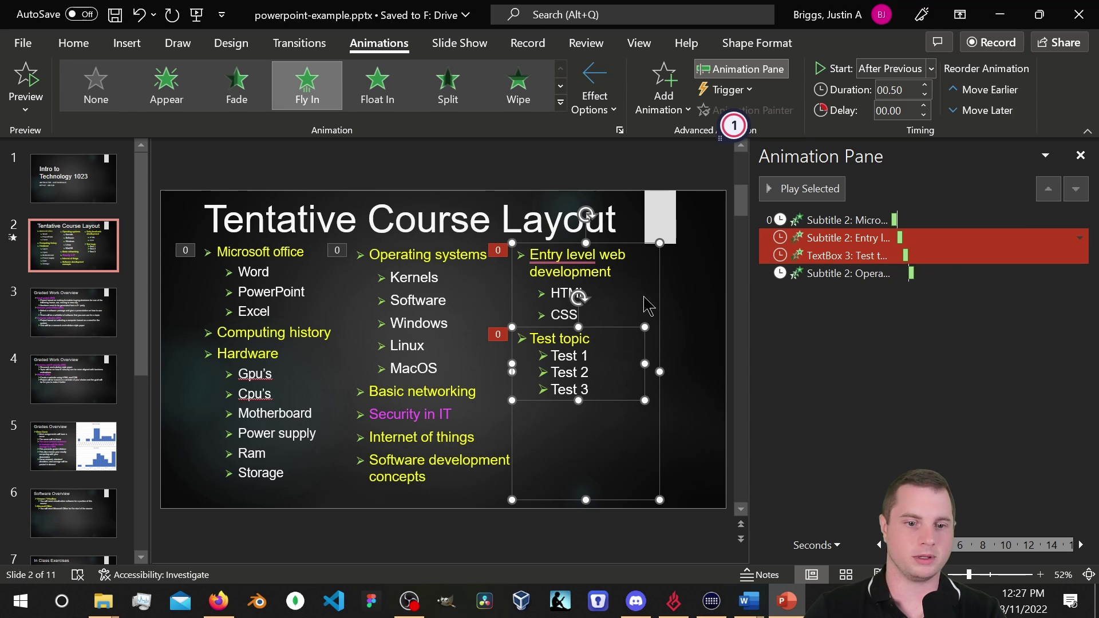